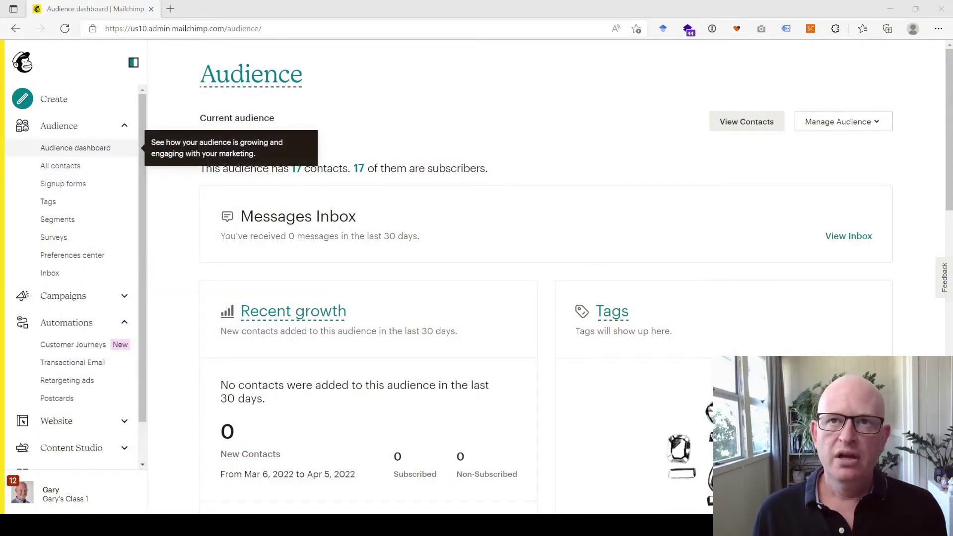
- Create an audience tag named Choc
{"action": "left_click", "coordinate": [71, 206]}
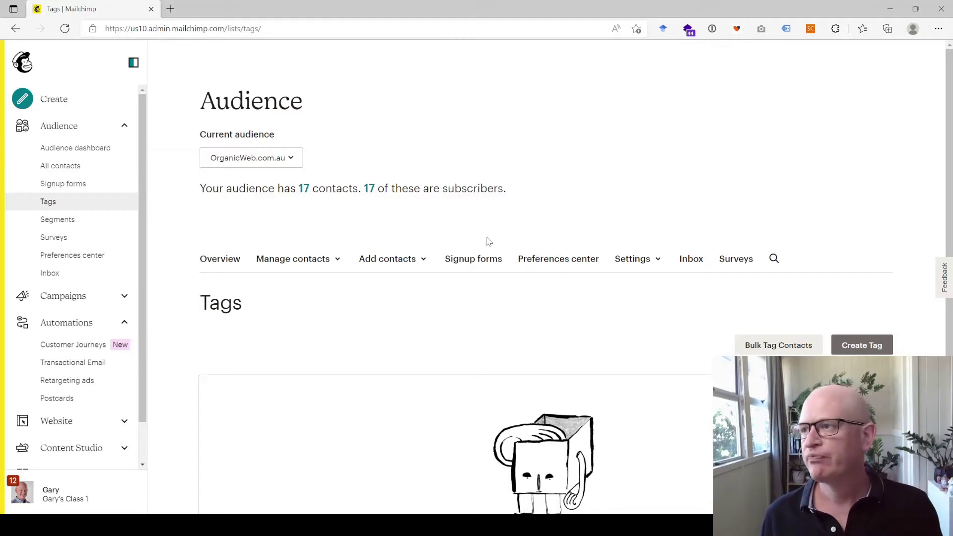
{"action": "left_click", "coordinate": [864, 350]}
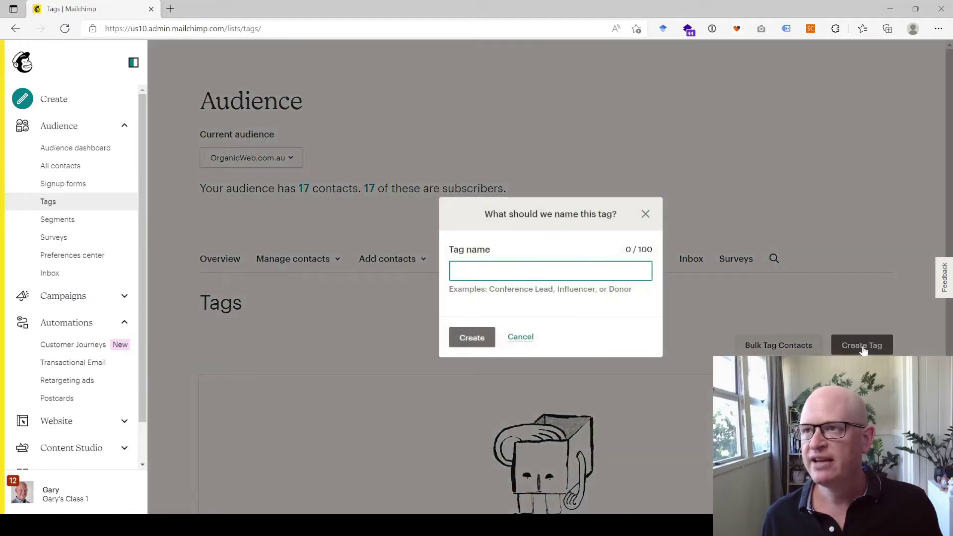
{"action": "type", "text": "Choc"}
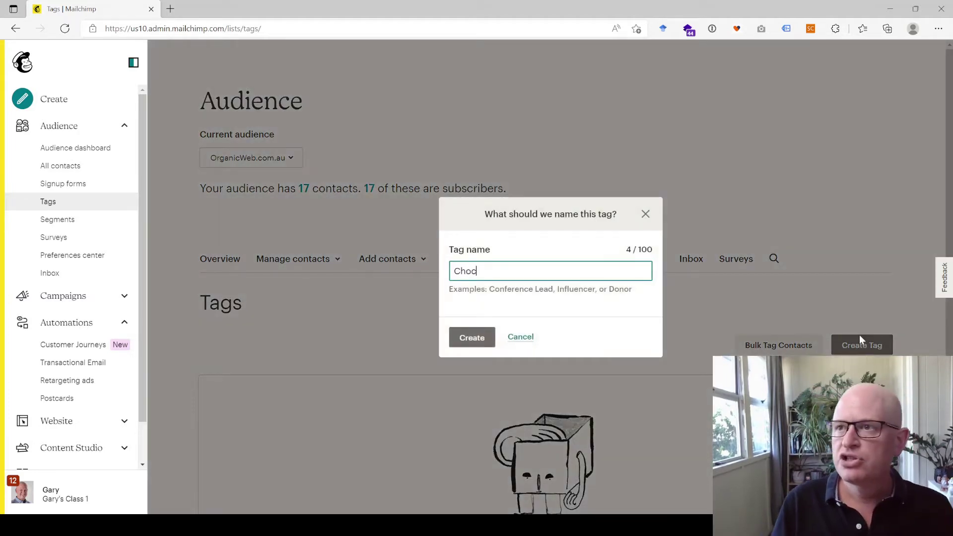
{"action": "left_click", "coordinate": [468, 348]}
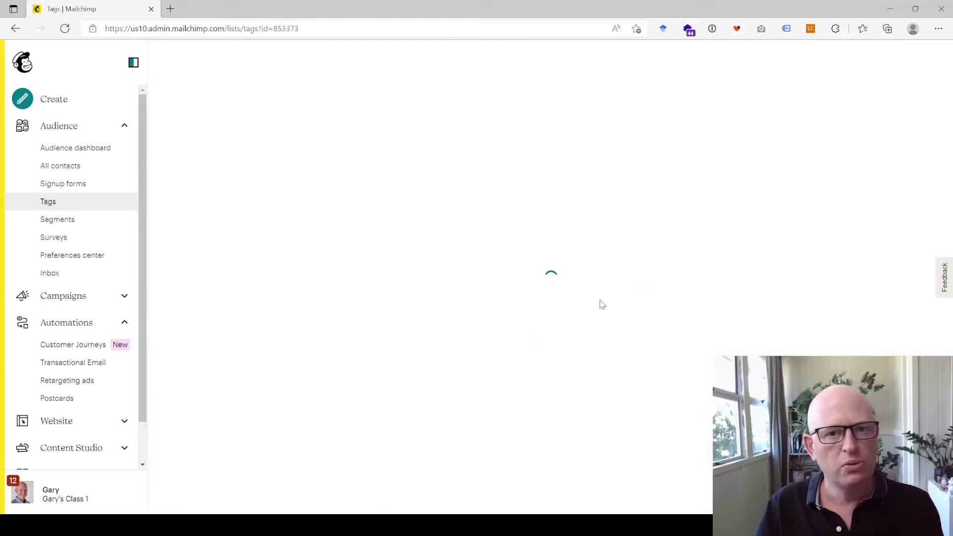
- Create a second audience tag named Coffee
{"action": "left_click", "coordinate": [854, 351]}
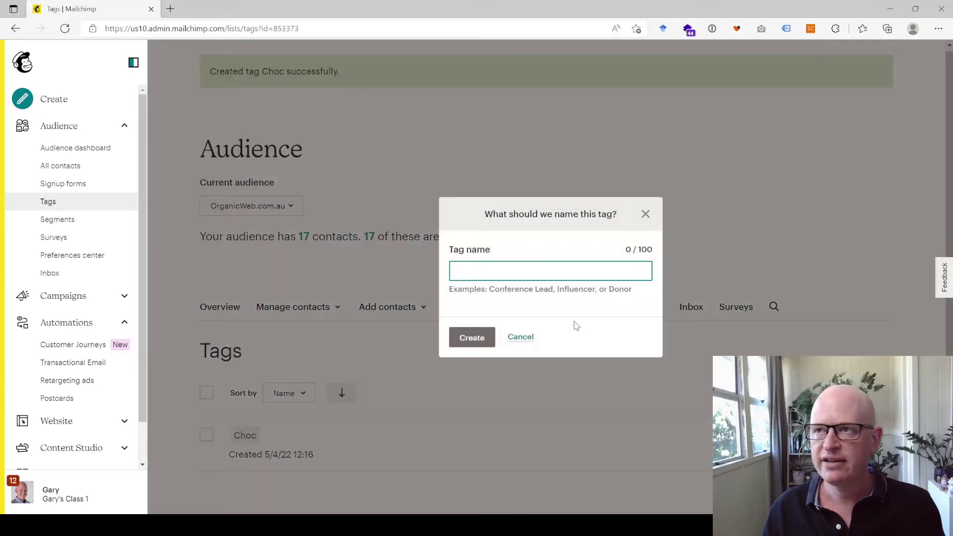
{"action": "type", "text": "Coffee"}
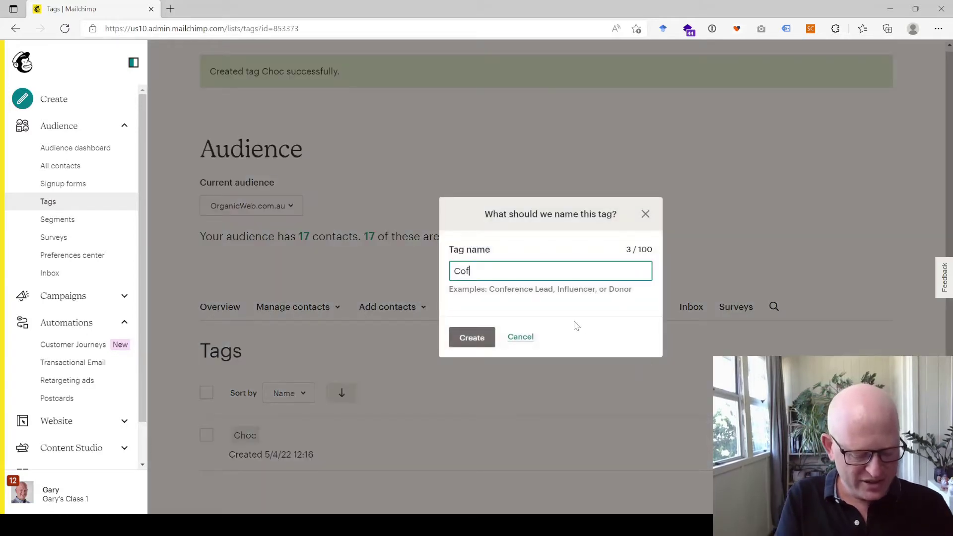
{"action": "left_click", "coordinate": [472, 338]}
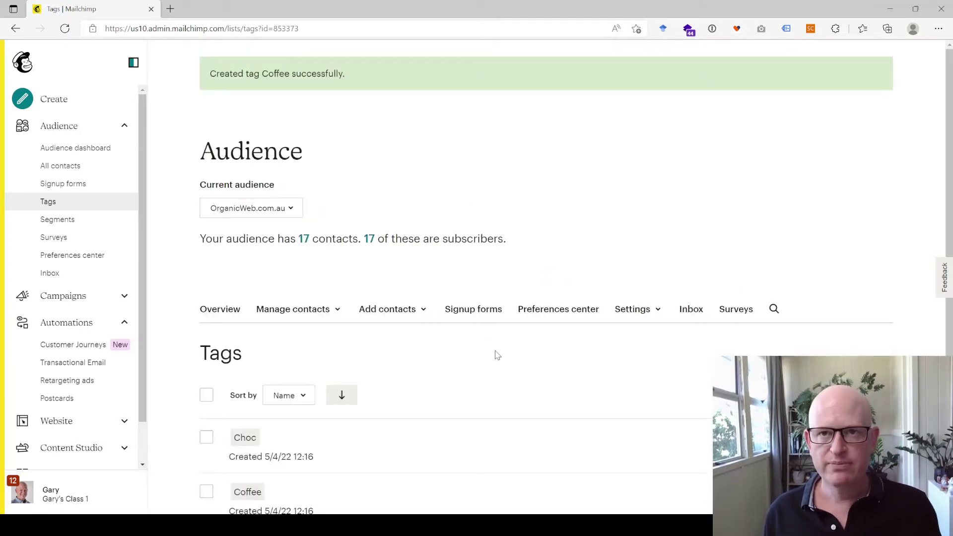
- Create a new audience survey and add an Introduction section using the Text Introduction option
{"action": "left_click", "coordinate": [80, 241]}
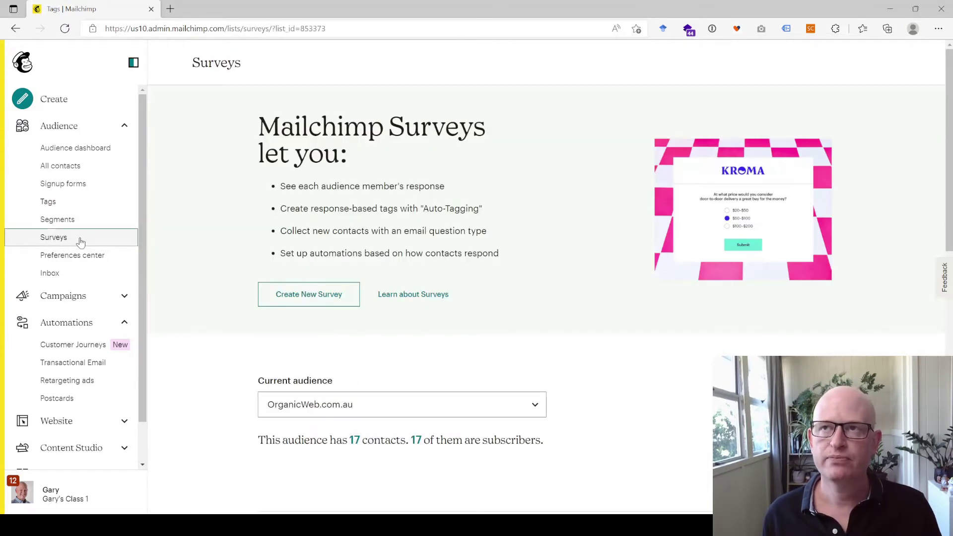
{"action": "left_click", "coordinate": [301, 304]}
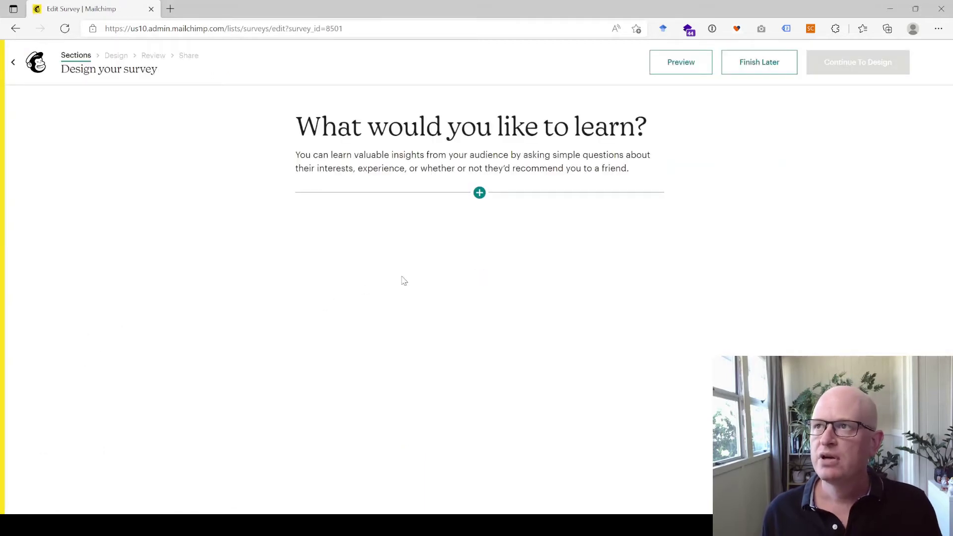
{"action": "left_click", "coordinate": [480, 193]}
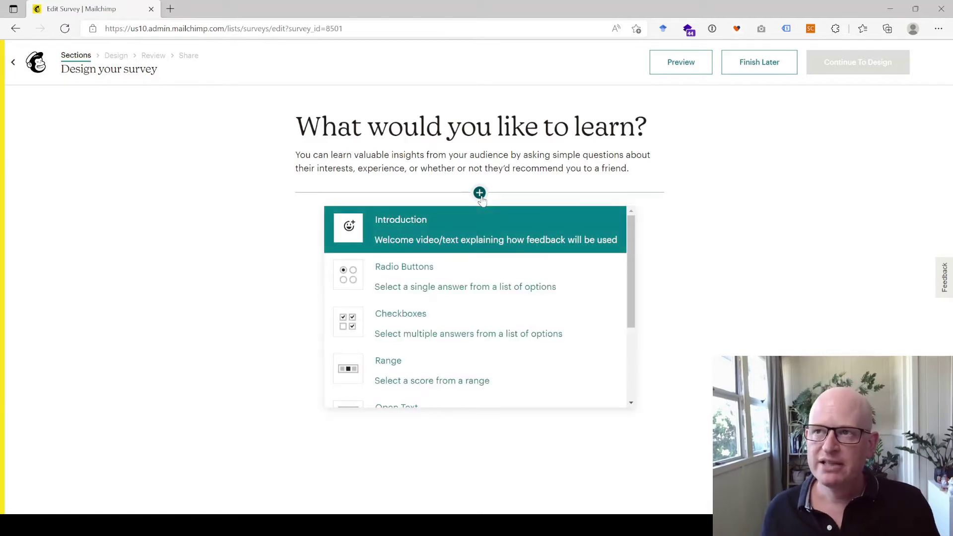
{"action": "left_click", "coordinate": [479, 241]}
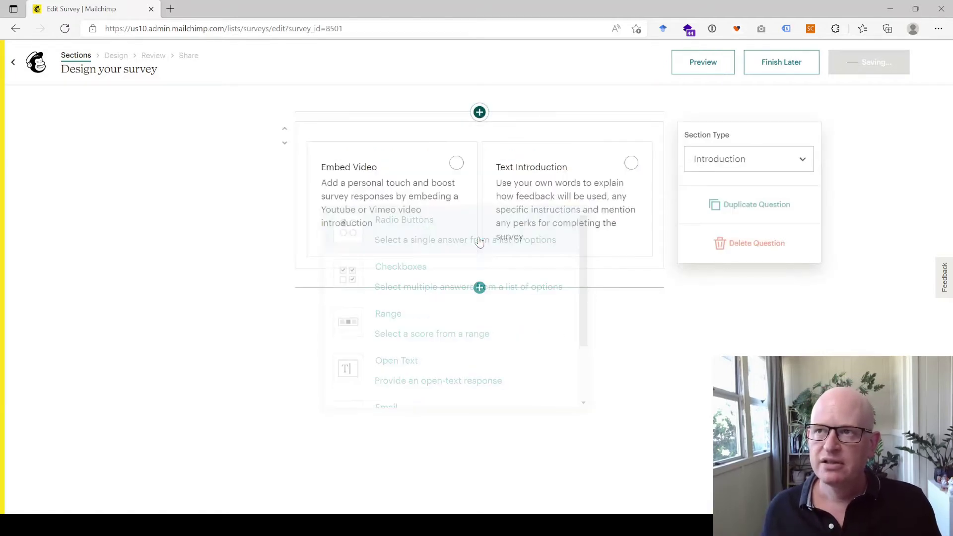
{"action": "left_click", "coordinate": [519, 197]}
- Write the survey's introduction text as "Please let us know you fav flavor"
{"action": "left_click", "coordinate": [471, 200]}
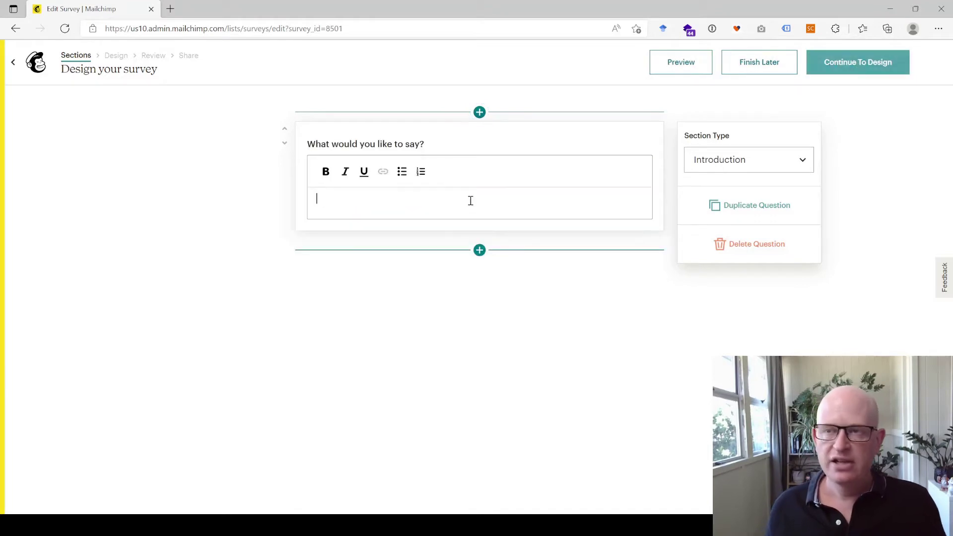
{"action": "type", "text": "Pl"}
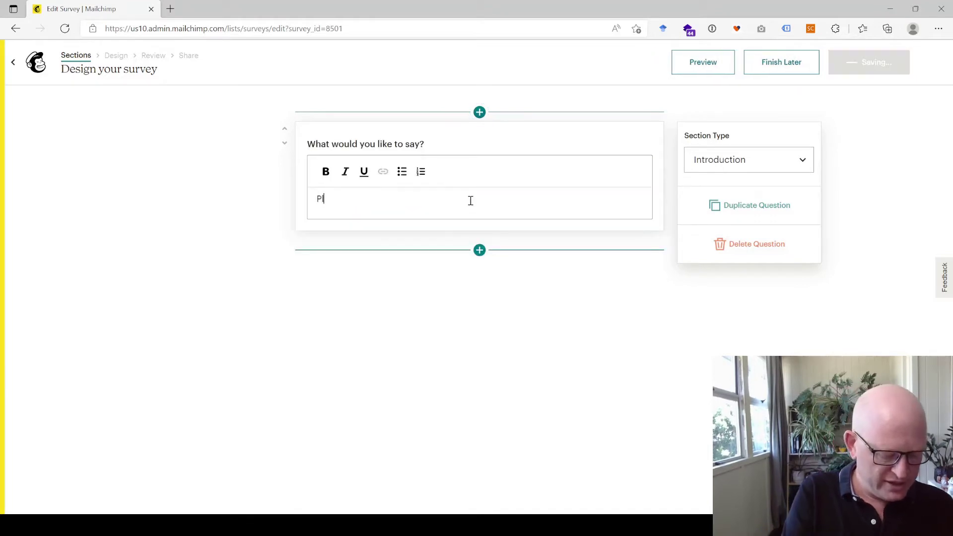
{"action": "type", "text": "ease le"}
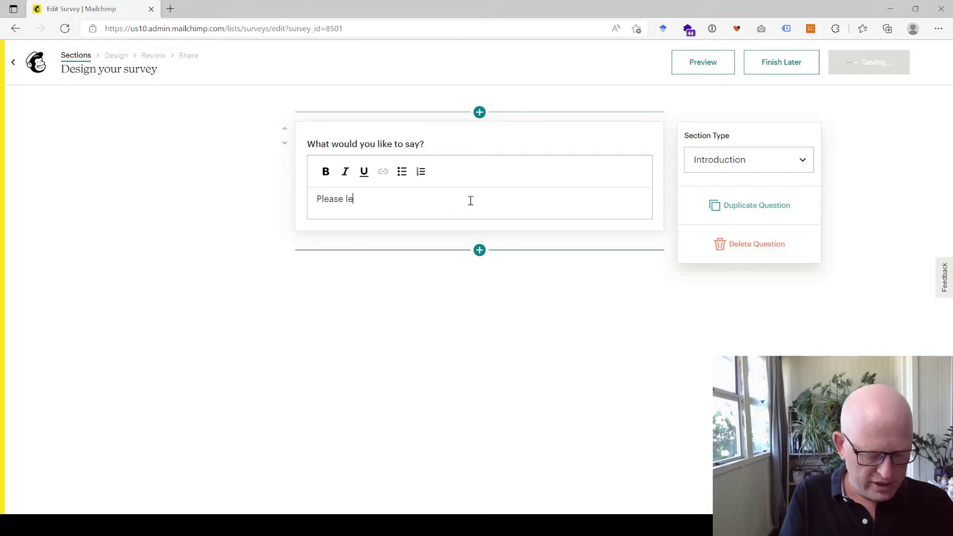
{"action": "type", "text": "t us know "}
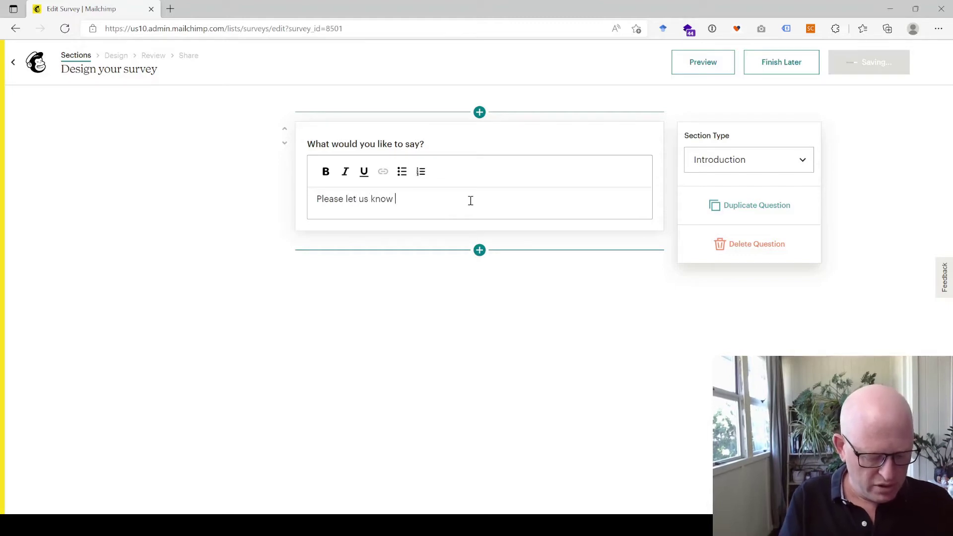
{"action": "type", "text": "you fav"}
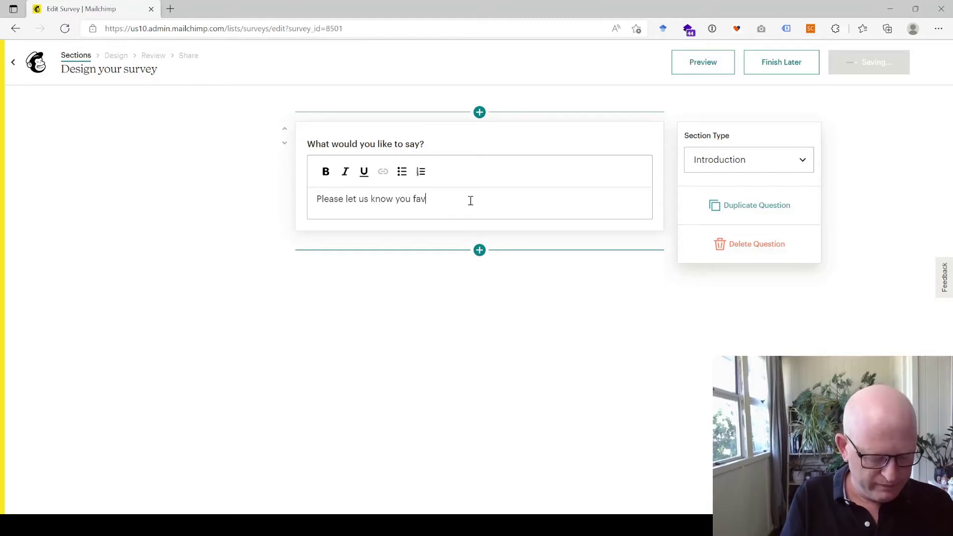
{"action": "type", "text": " falvor"}
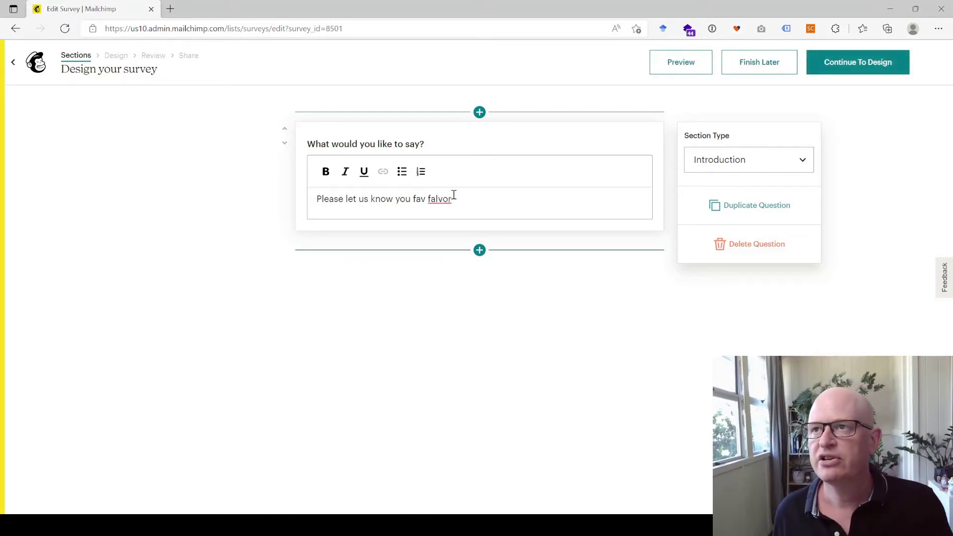
{"action": "double_click", "coordinate": [430, 199]}
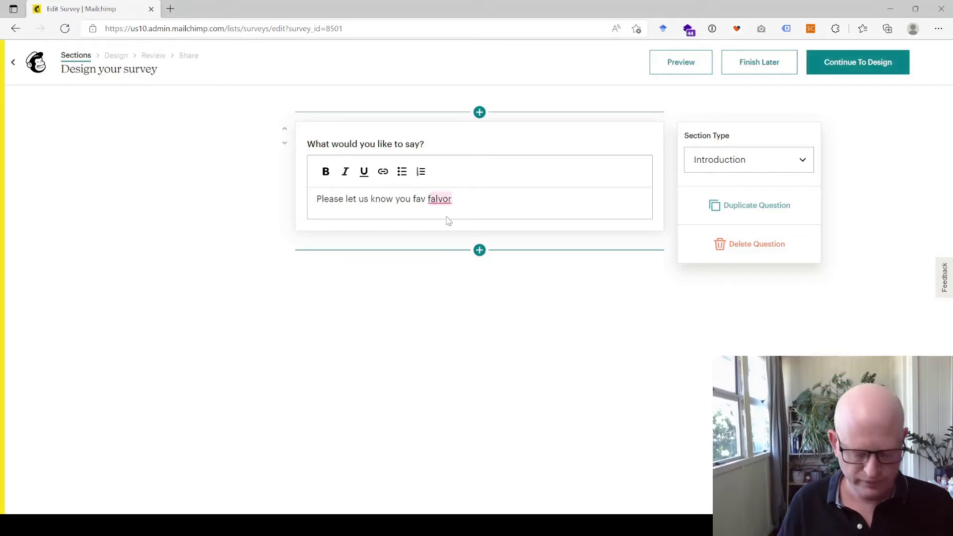
{"action": "type", "text": "flav"}
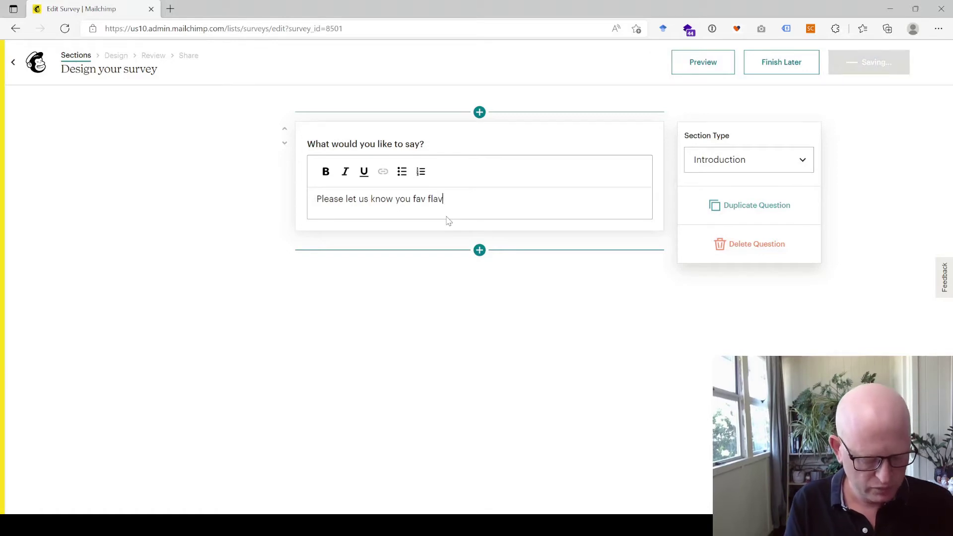
{"action": "type", "text": "or"}
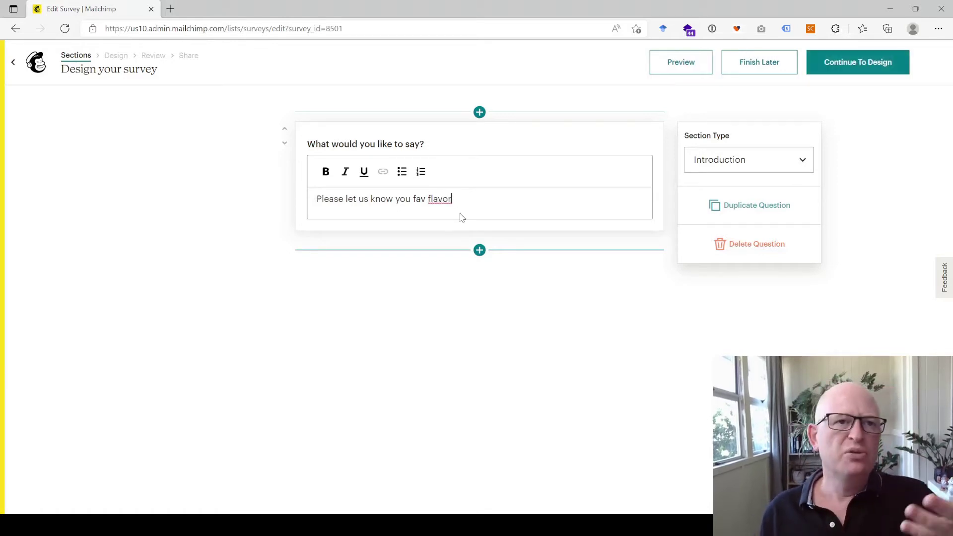
- Add a required Email question reading "Your email" below the introduction, with a newsletter subscription checkbox
{"action": "left_click", "coordinate": [479, 250]}
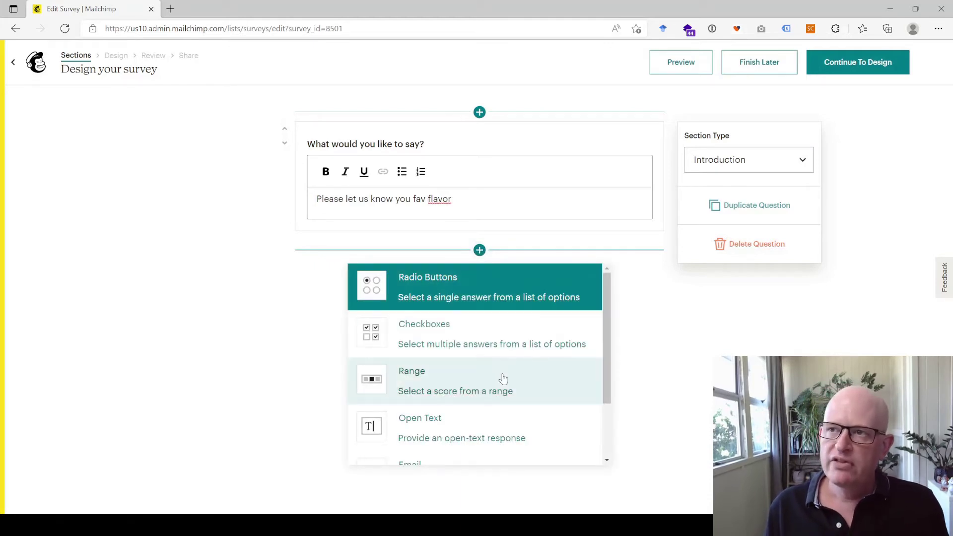
{"action": "scroll", "coordinate": [509, 383], "scroll_direction": "down", "scroll_amount": 1}
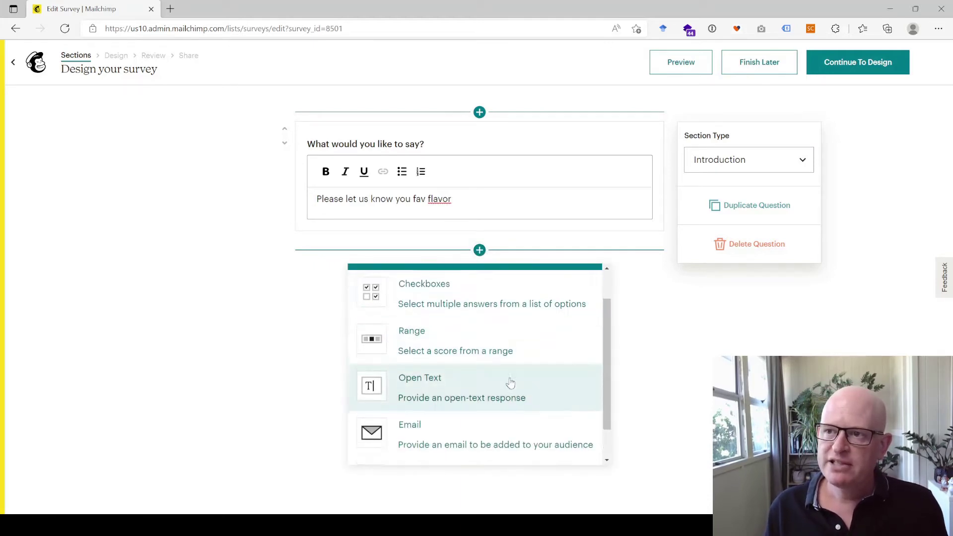
{"action": "scroll", "coordinate": [510, 382], "scroll_direction": "down", "scroll_amount": 1}
{"action": "left_click", "coordinate": [501, 422]}
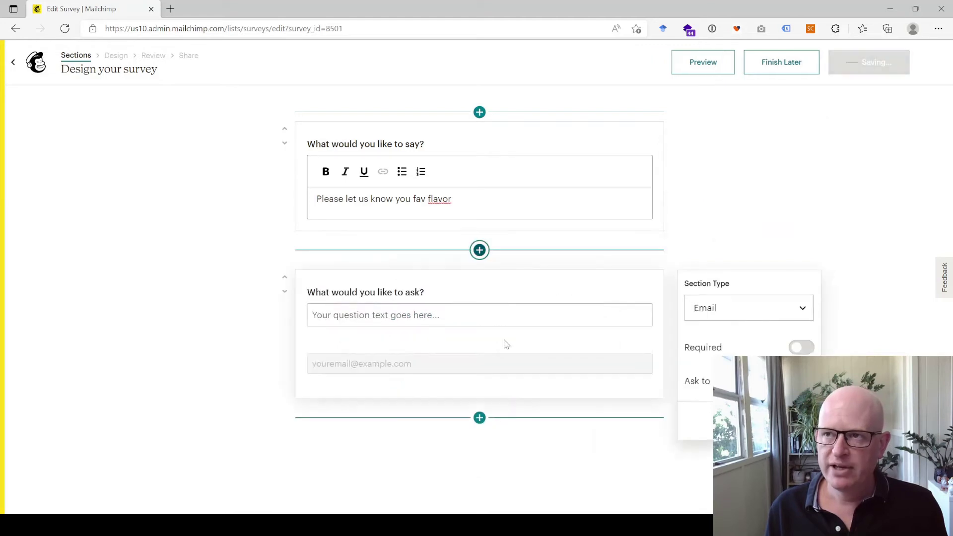
{"action": "left_click", "coordinate": [509, 308]}
{"action": "type", "text": "Your email"}
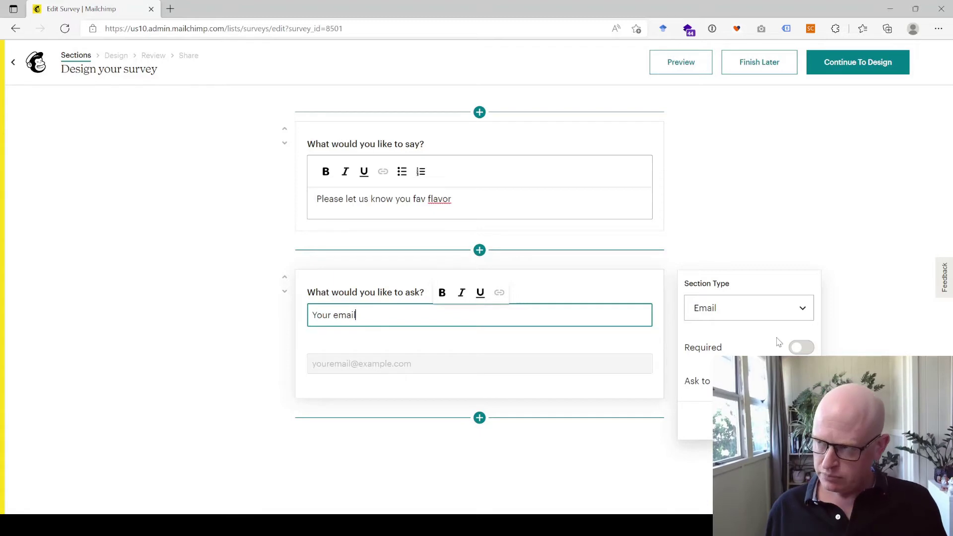
{"action": "left_click", "coordinate": [811, 349]}
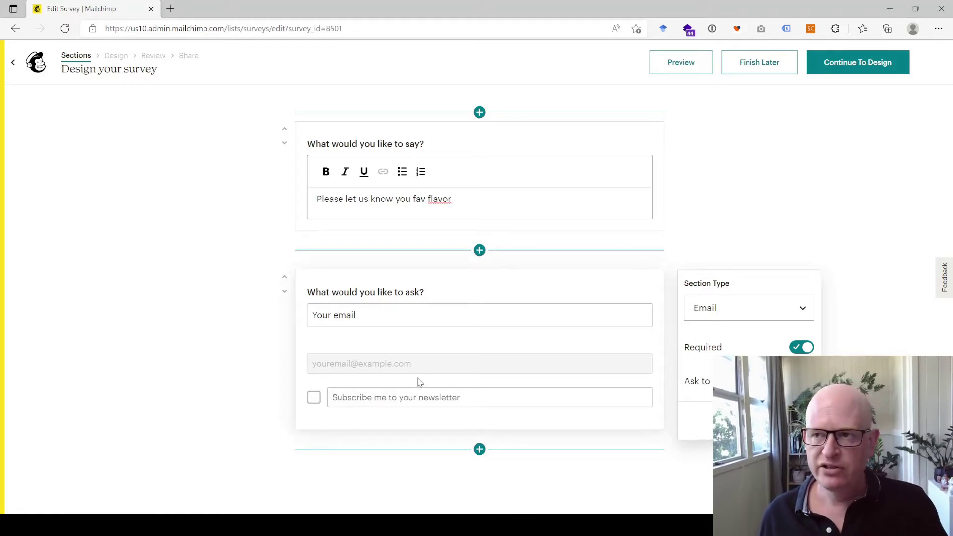
{"action": "left_click", "coordinate": [371, 397]}
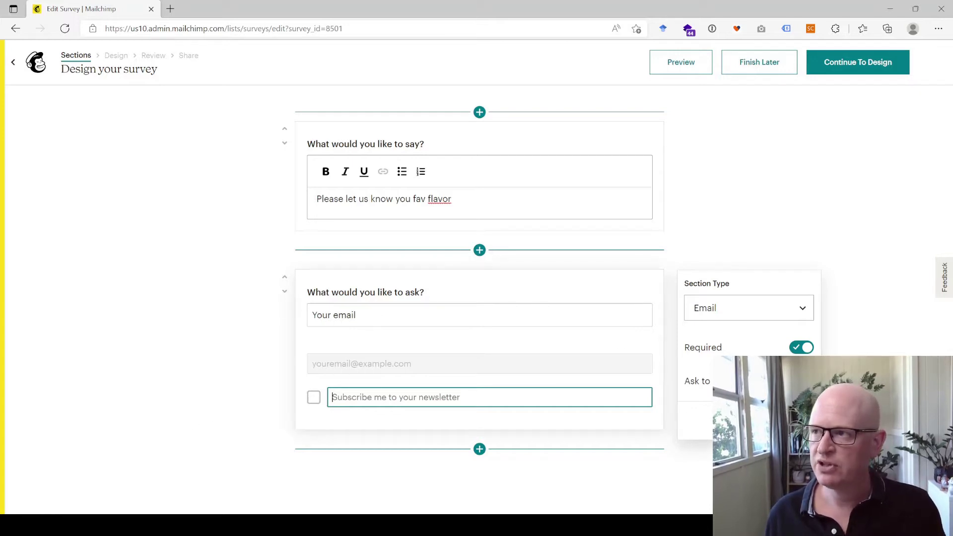
- Add a Radio Buttons question below the email section with the text "Which do you prefer"
{"action": "left_click", "coordinate": [480, 449]}
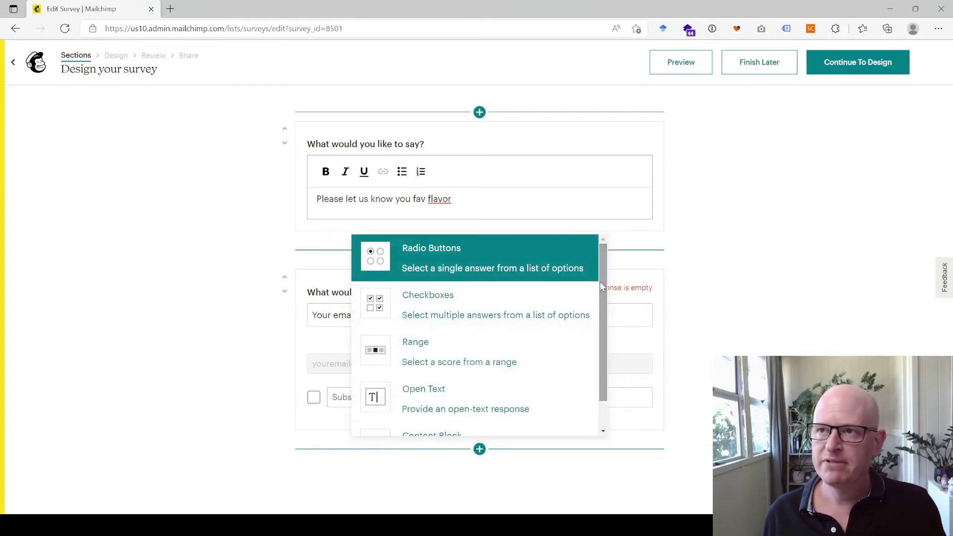
{"action": "left_click", "coordinate": [490, 260]}
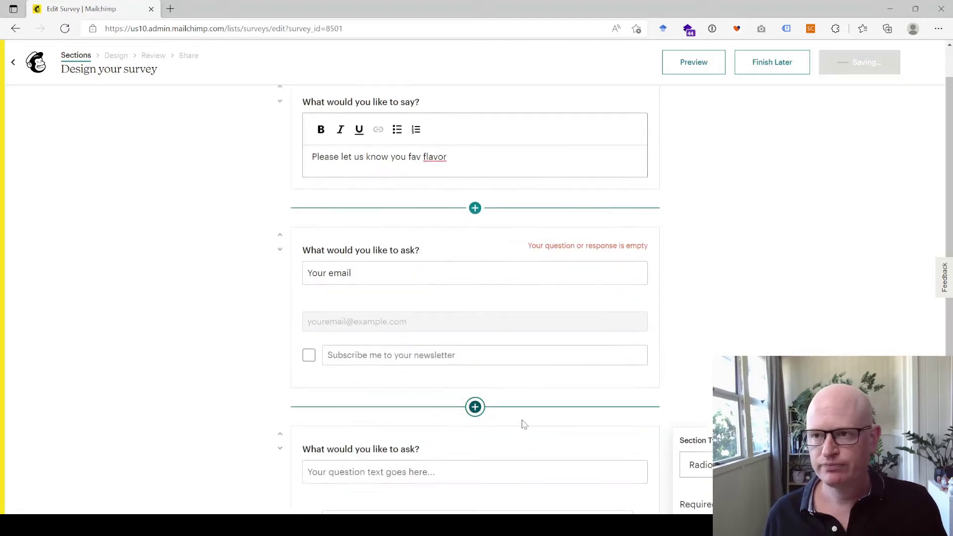
{"action": "left_click", "coordinate": [468, 305]}
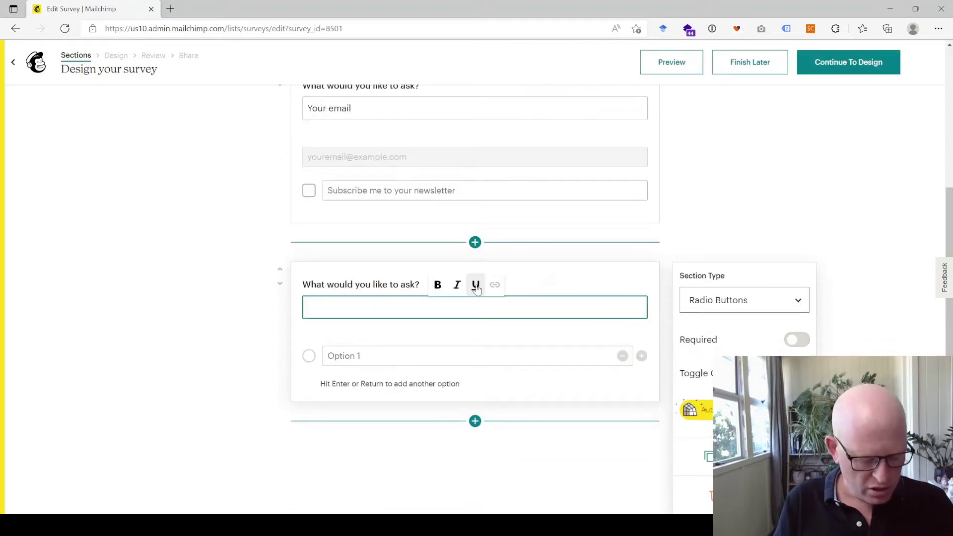
{"action": "type", "text": "Which "}
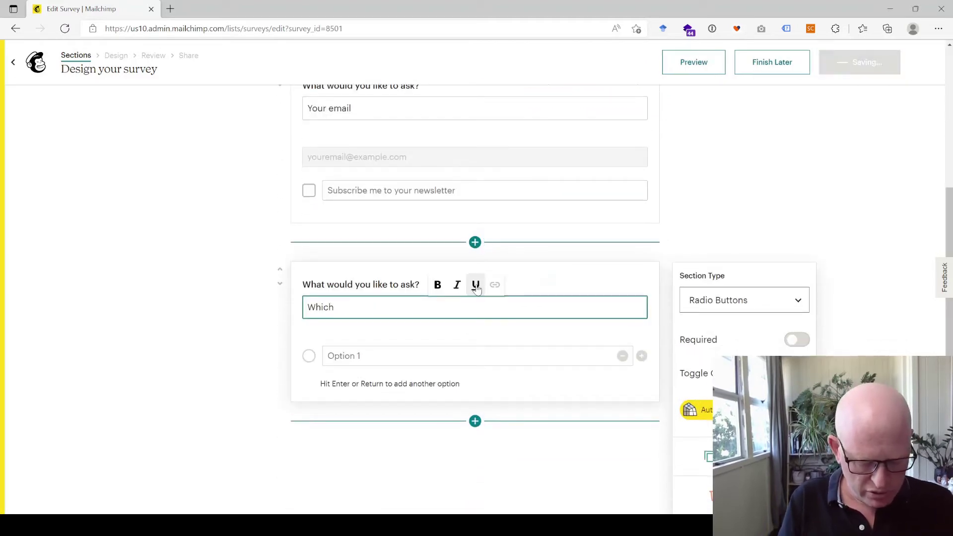
{"action": "type", "text": "do "}
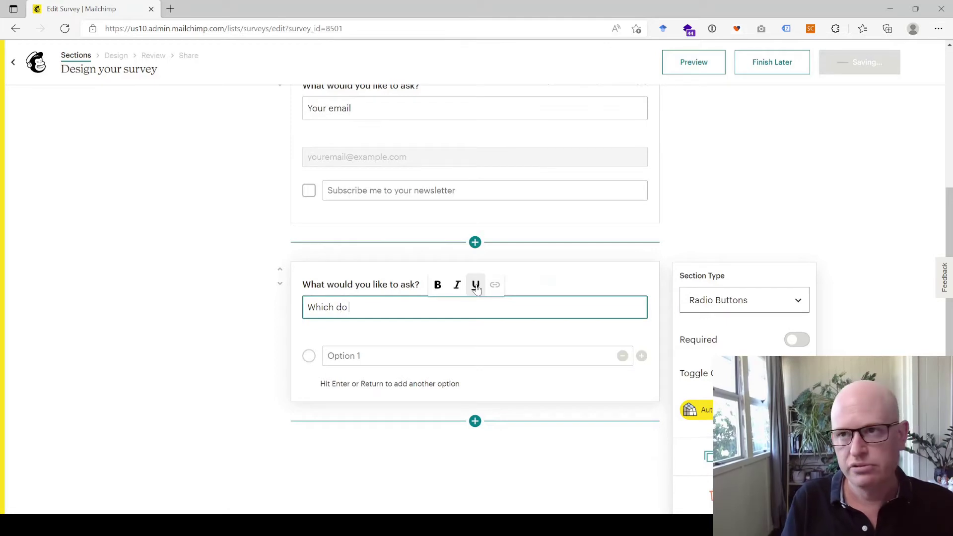
{"action": "type", "text": "you p"}
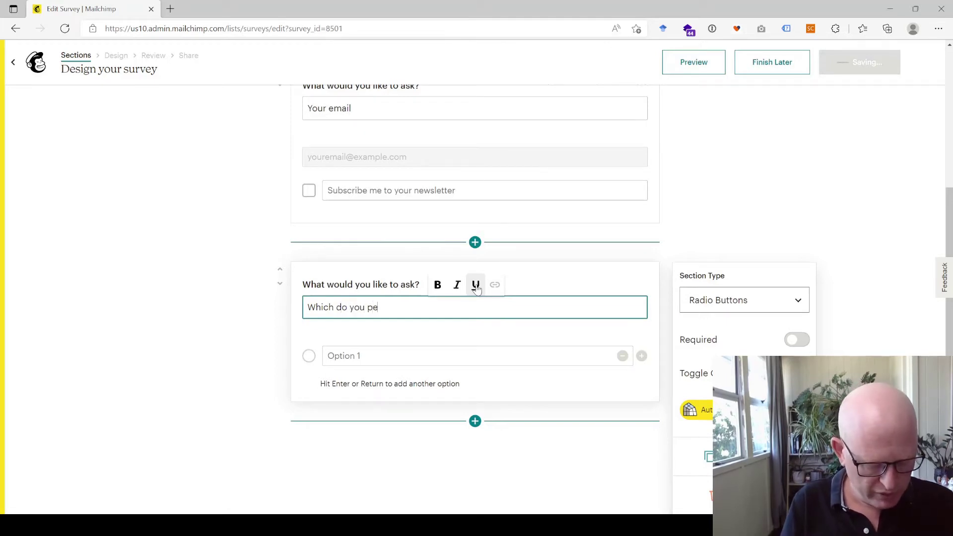
{"action": "type", "text": "ref"}
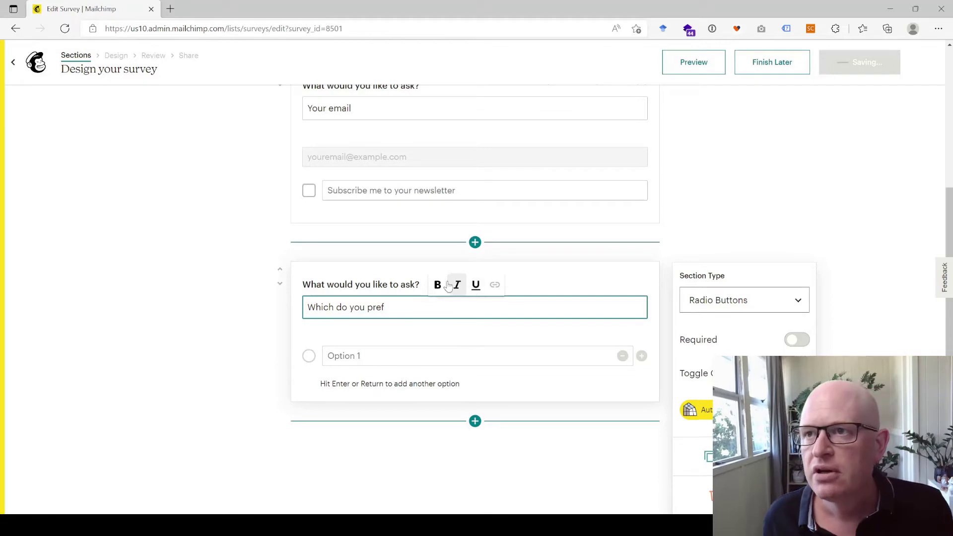
{"action": "key", "text": "BackSpace"}
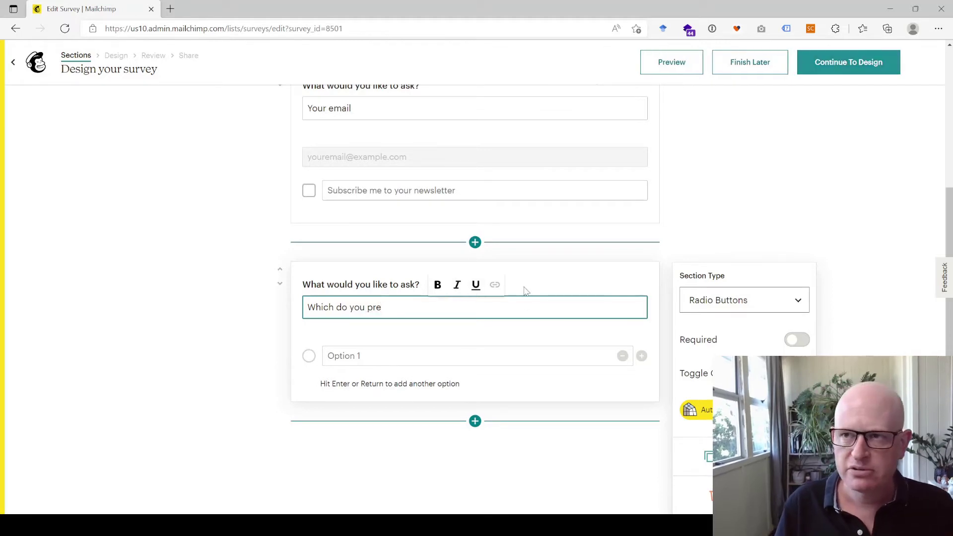
{"action": "type", "text": "fer"}
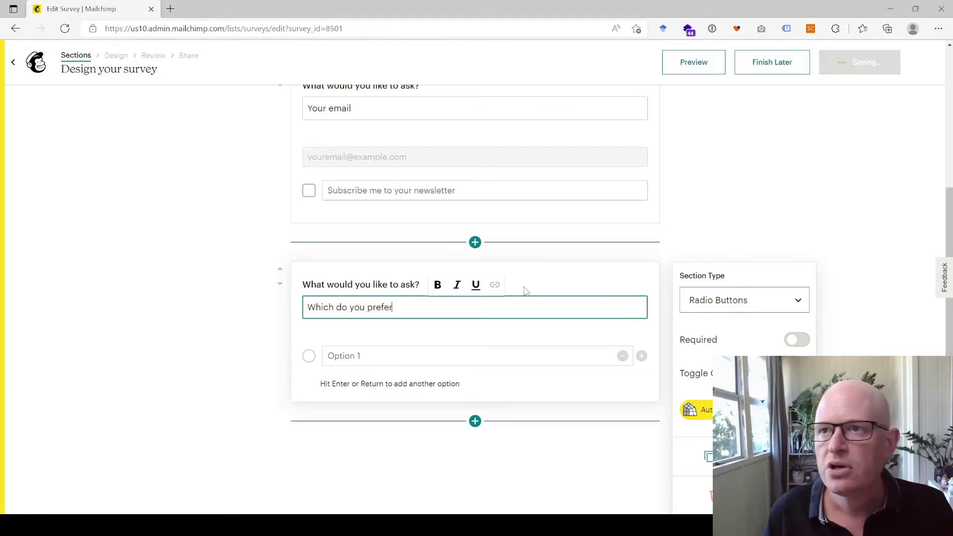
- Give the "Which do you prefer" question two answer options, "Choc ice cream" and "Coffee"
{"action": "left_click", "coordinate": [430, 357]}
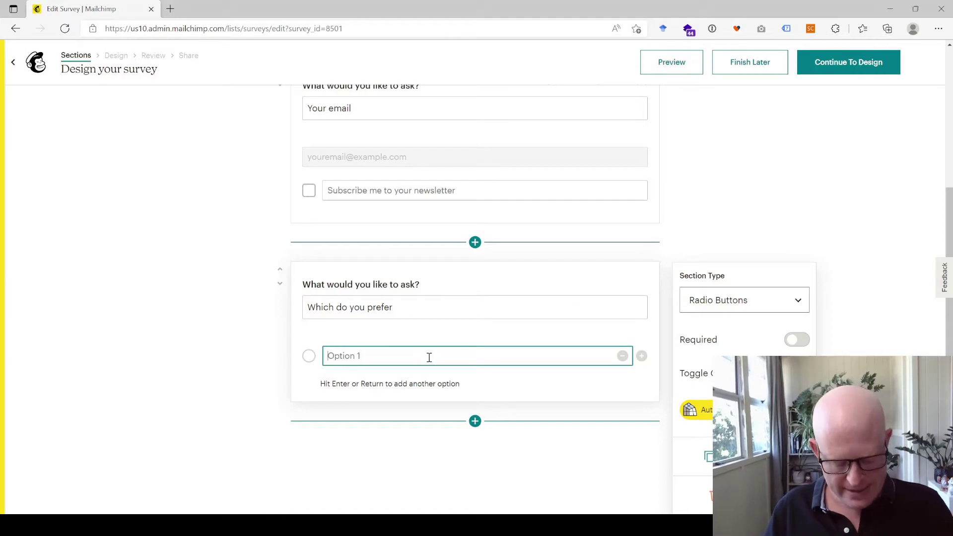
{"action": "type", "text": "Choc ice cream"}
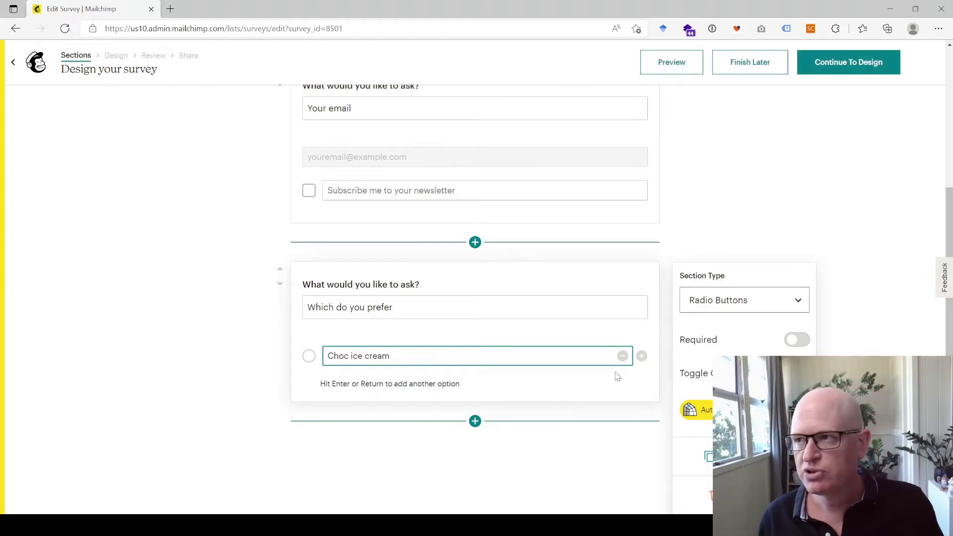
{"action": "left_click", "coordinate": [642, 356]}
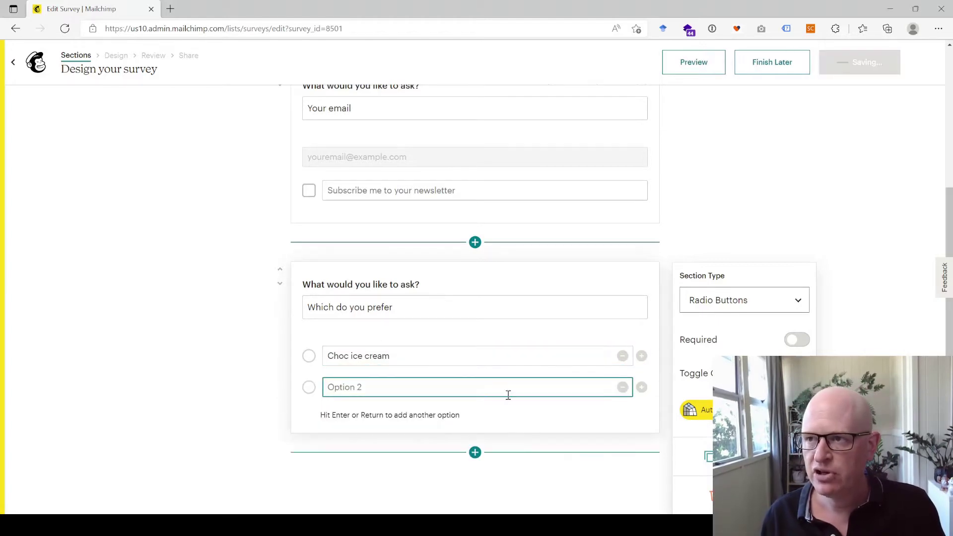
{"action": "type", "text": "Coffee"}
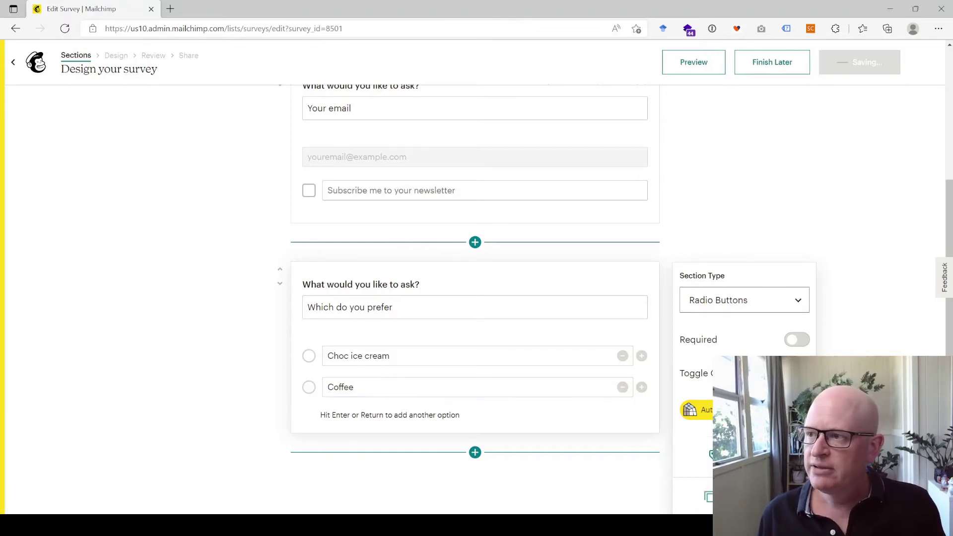
- Set up answer tagging so "Choc ice cream" applies the Choc tag and "Coffee" applies the Coffee tag, and save it
{"action": "scroll", "coordinate": [476, 298], "scroll_direction": "down", "scroll_amount": 1}
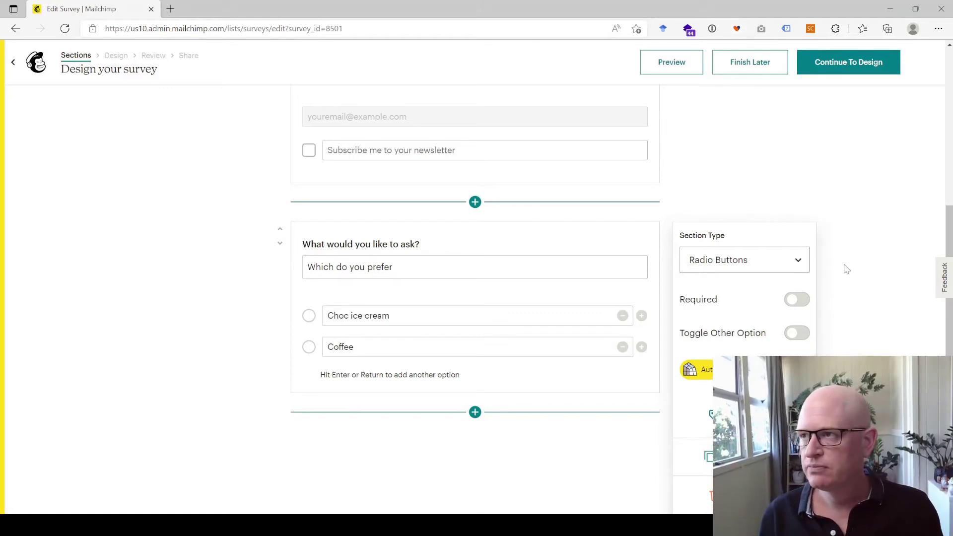
{"action": "left_click", "coordinate": [710, 414]}
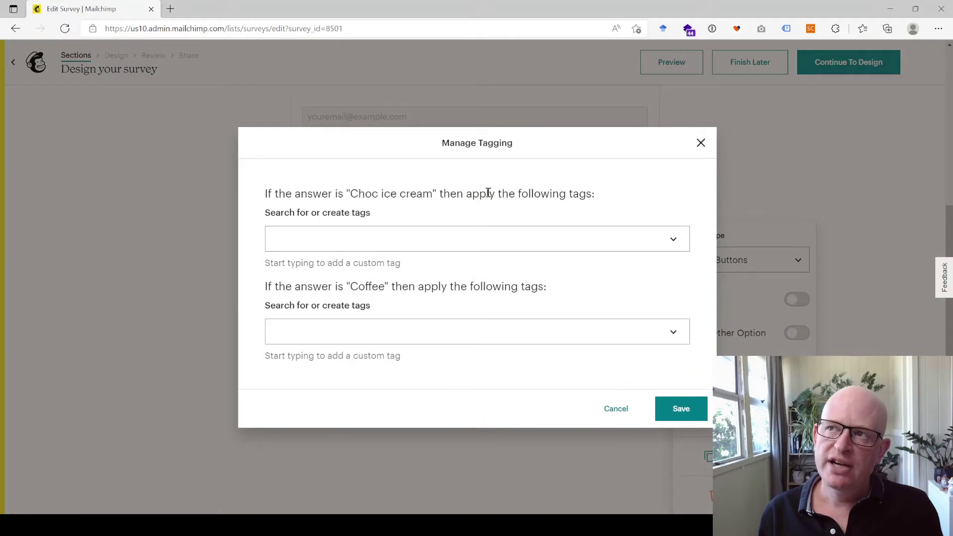
{"action": "left_click", "coordinate": [611, 241]}
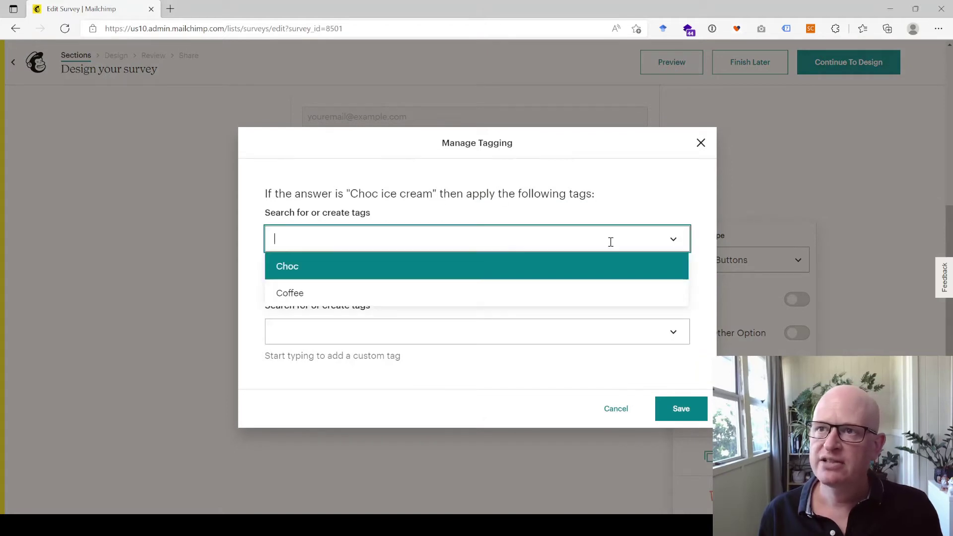
{"action": "left_click", "coordinate": [317, 275]}
{"action": "left_click", "coordinate": [546, 197]}
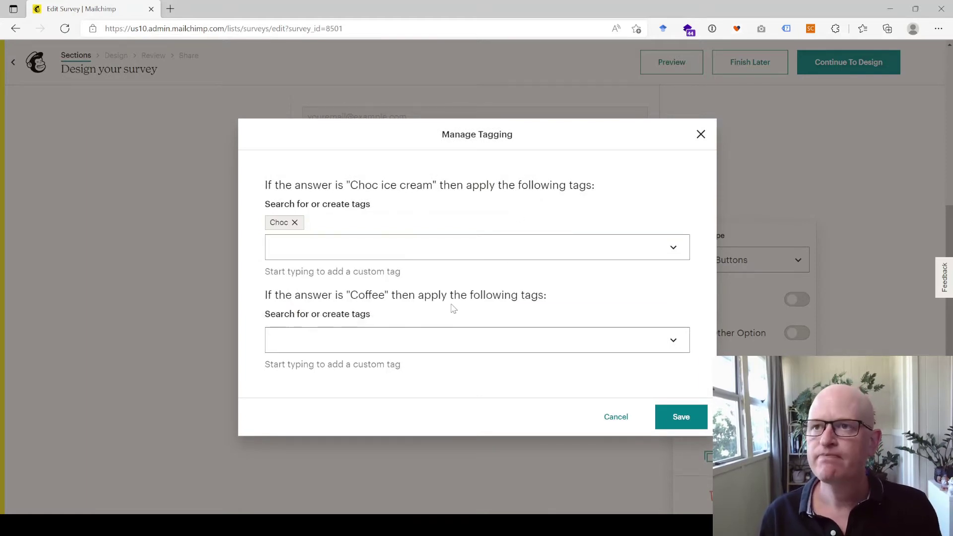
{"action": "left_click", "coordinate": [550, 339]}
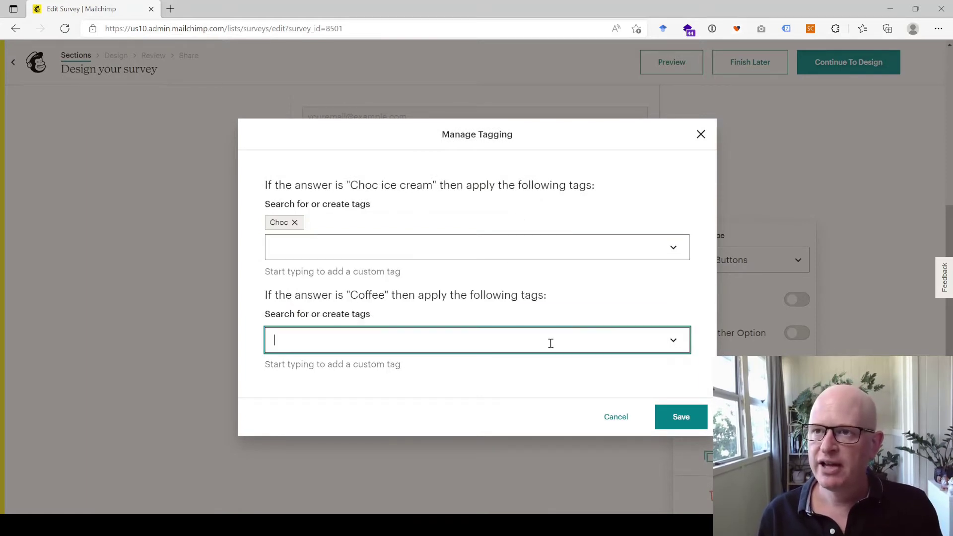
{"action": "left_click", "coordinate": [336, 396]}
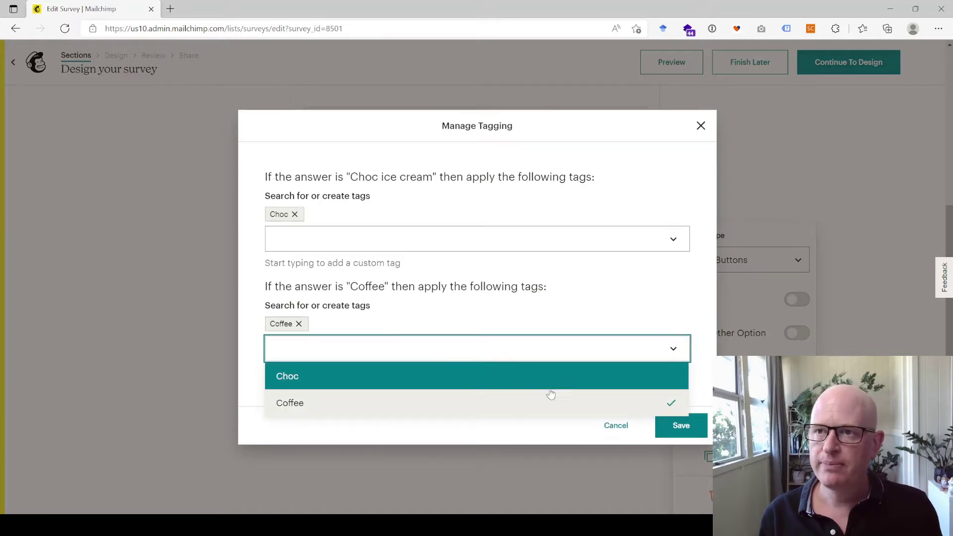
{"action": "left_click", "coordinate": [704, 437]}
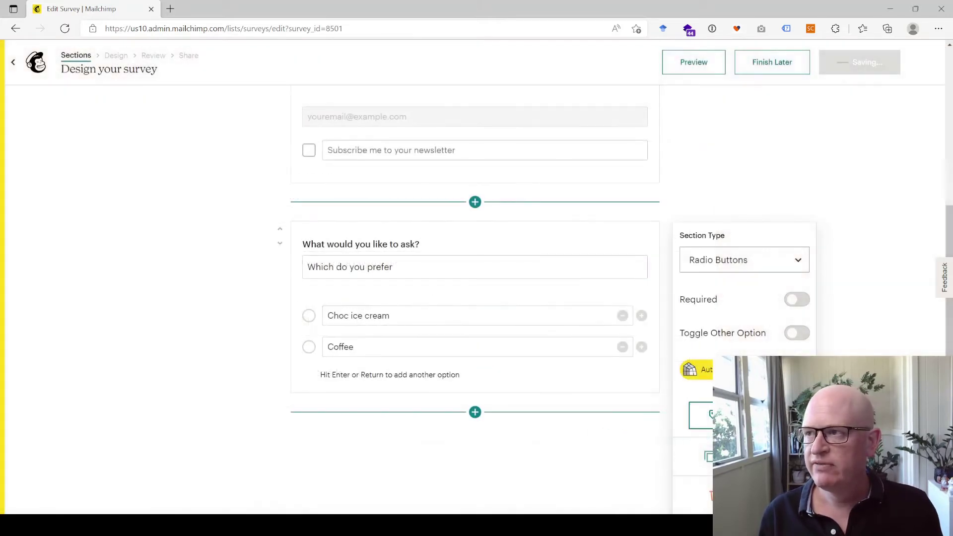
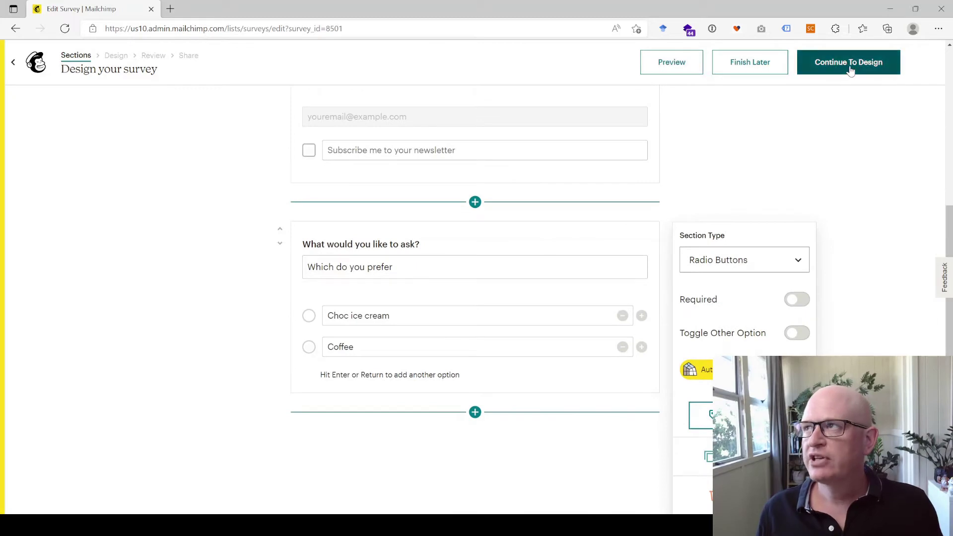
- Proceed to the survey review, title the survey "Fav flavor", and publish it with its default design
{"action": "left_click", "coordinate": [848, 66]}
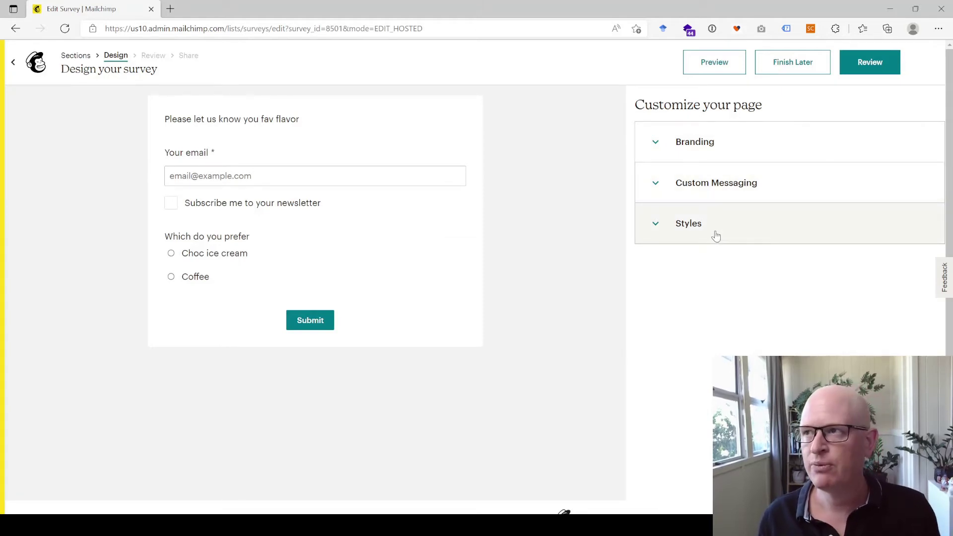
{"action": "left_click", "coordinate": [864, 74]}
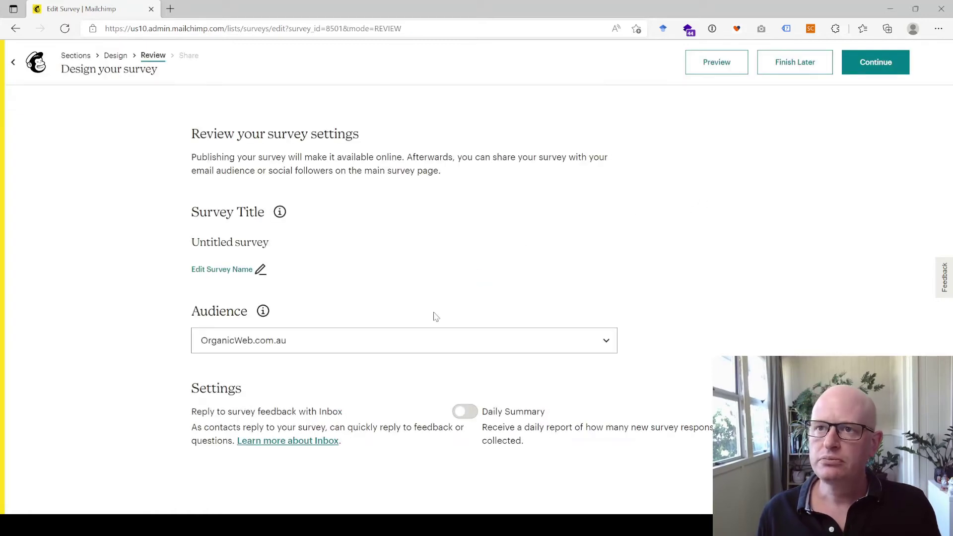
{"action": "left_click", "coordinate": [261, 269]}
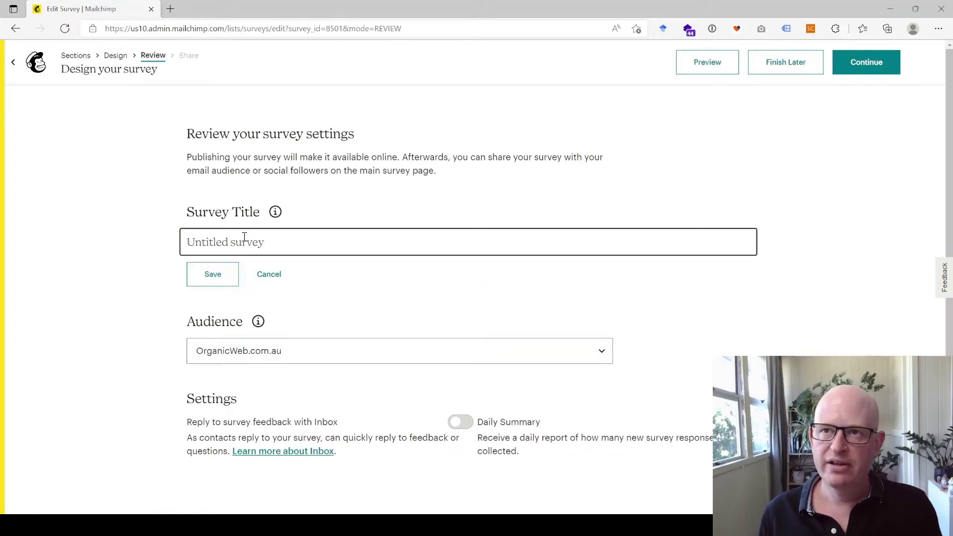
{"action": "type", "text": "Fav"}
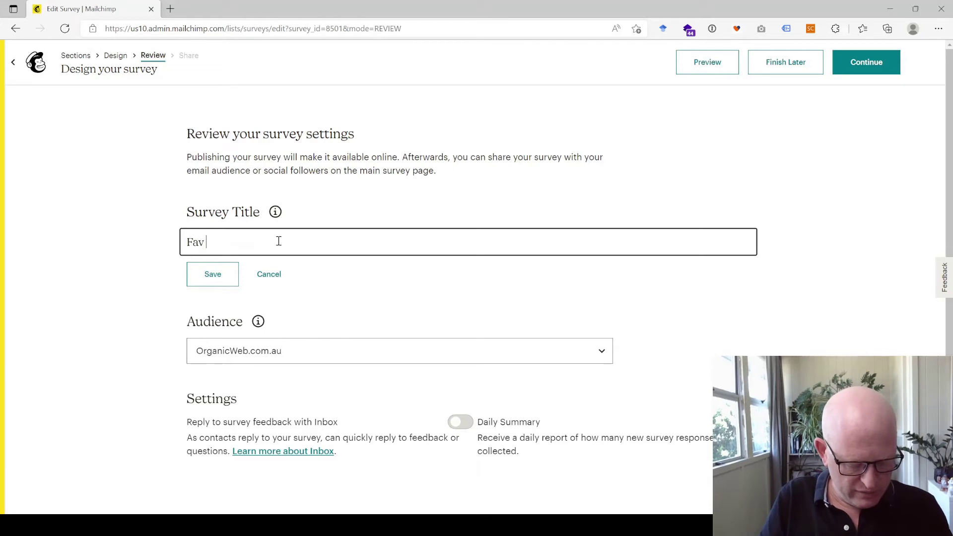
{"action": "type", "text": " flavor"}
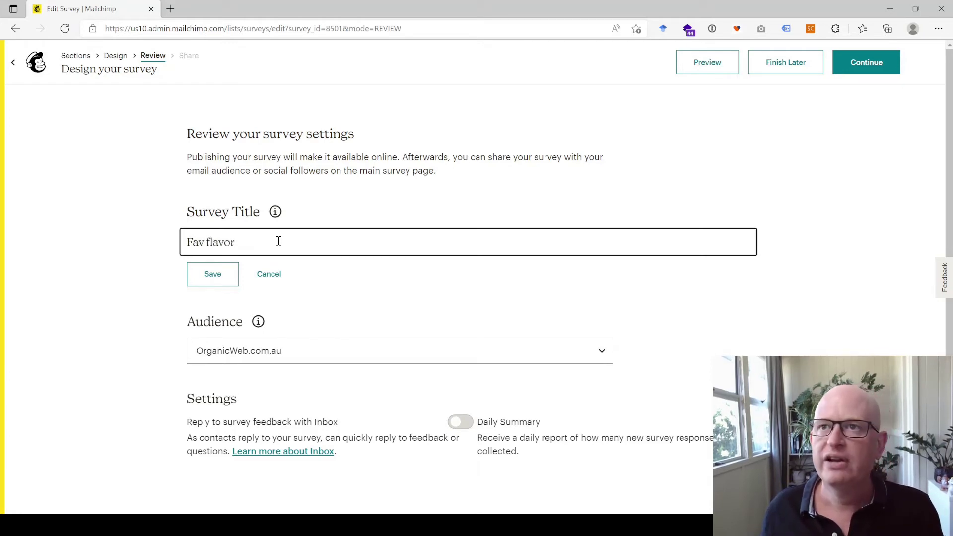
{"action": "left_click", "coordinate": [213, 274]}
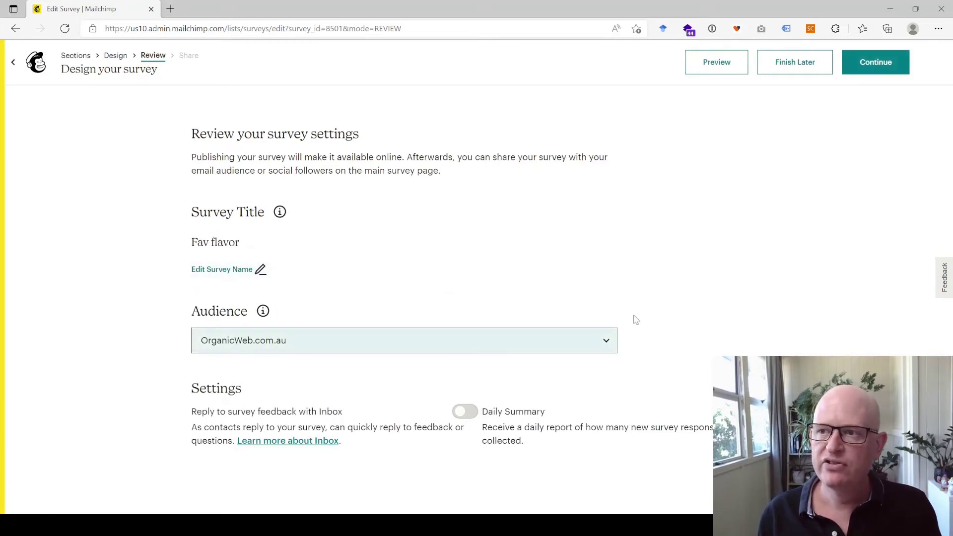
{"action": "left_click", "coordinate": [875, 72]}
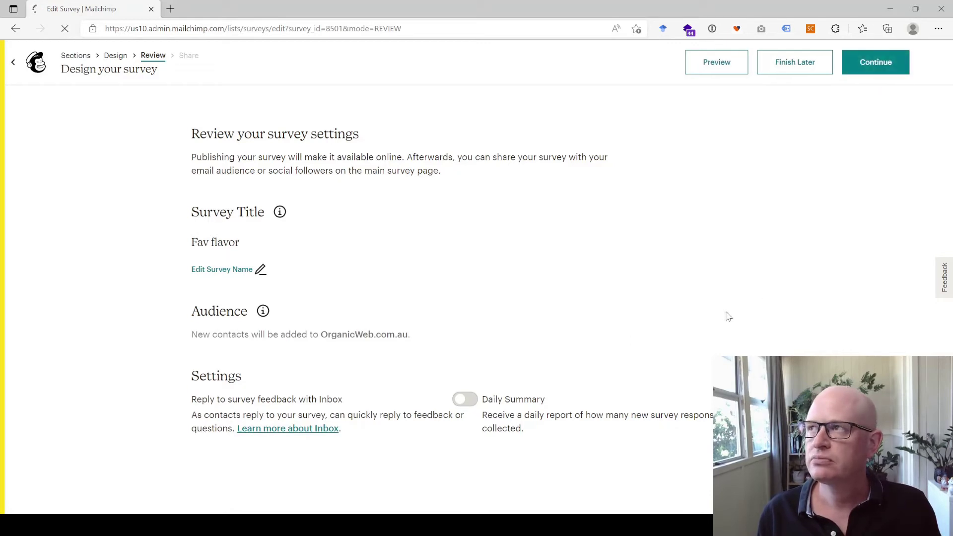
{"action": "left_click", "coordinate": [875, 62]}
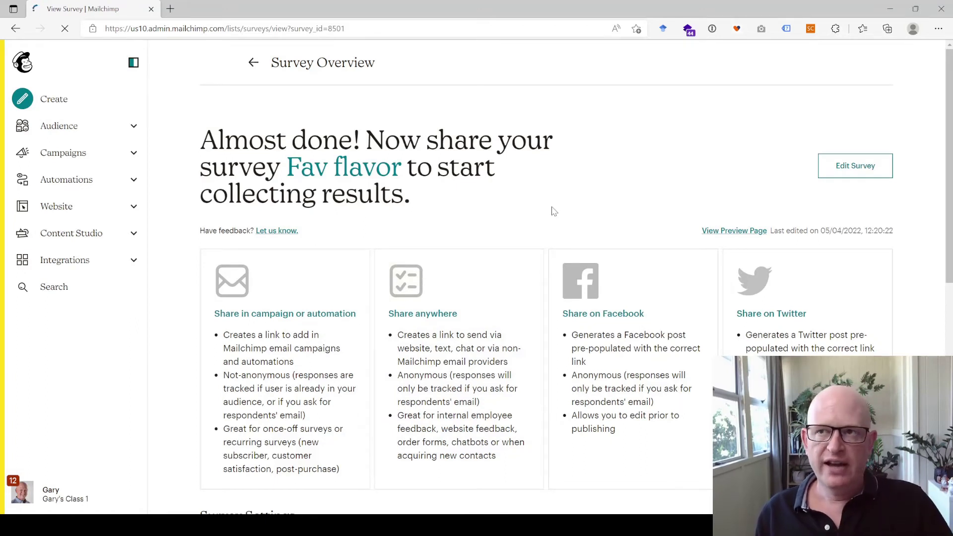
- Preview the survey page to check its email field and flavor options, and return to the survey overview
{"action": "left_click", "coordinate": [735, 231]}
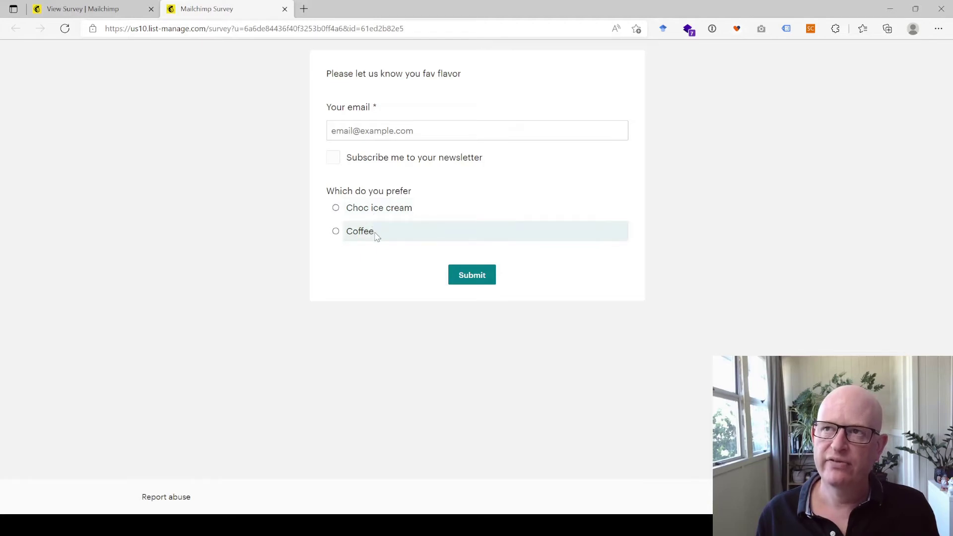
{"action": "left_click", "coordinate": [312, 25]}
{"action": "left_click", "coordinate": [250, 91]}
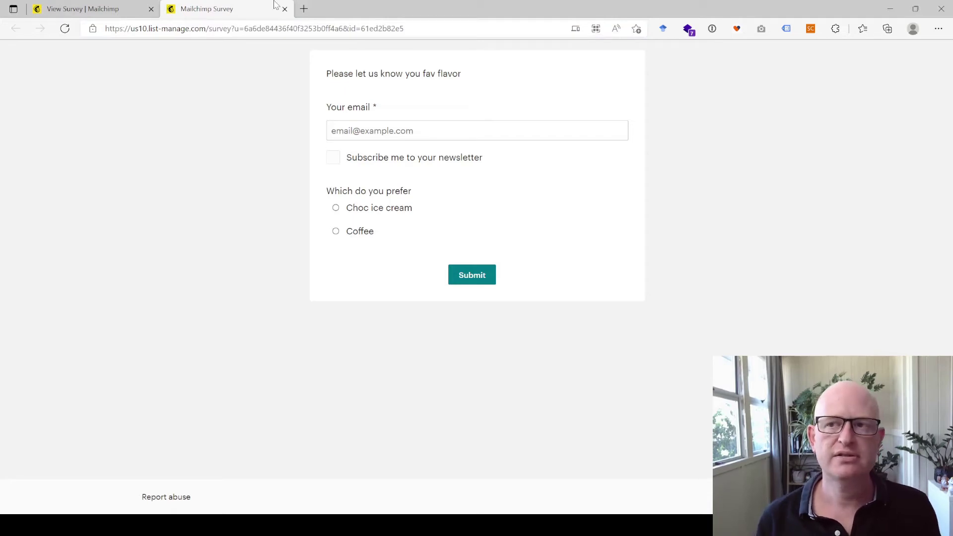
{"action": "left_click", "coordinate": [85, 9]}
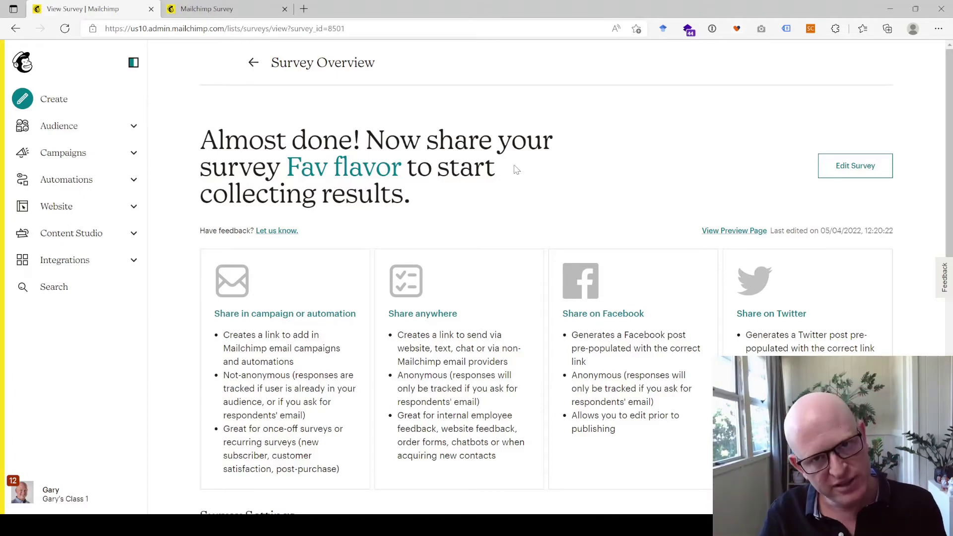
- Create a customer journey named "Coffee" for the OrganicWeb.com.au audience and start building it
{"action": "left_click", "coordinate": [141, 184]}
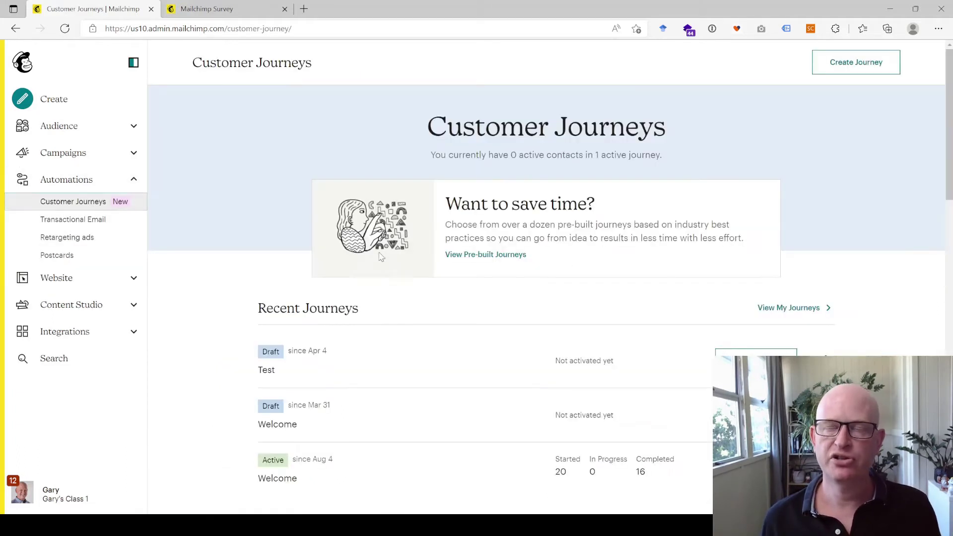
{"action": "left_click", "coordinate": [869, 62]}
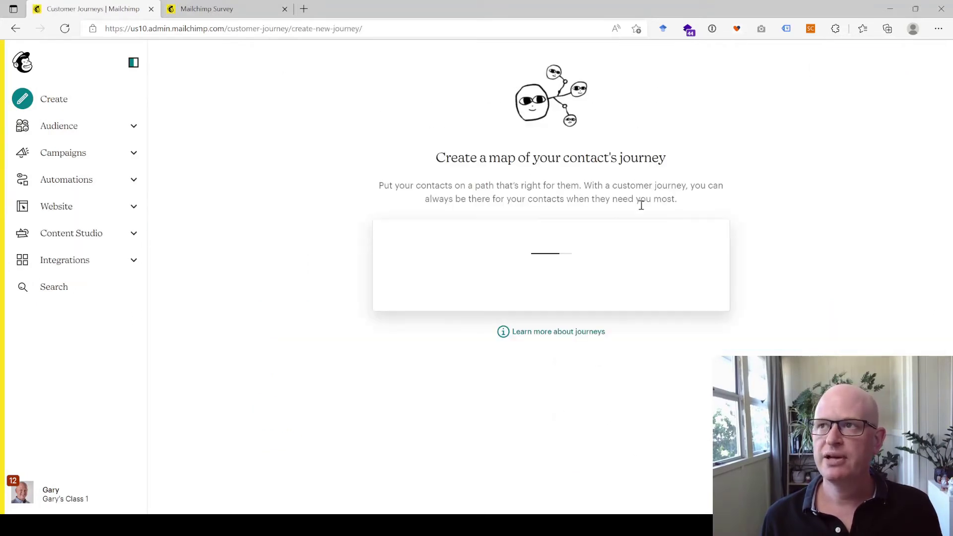
{"action": "left_click", "coordinate": [539, 282]}
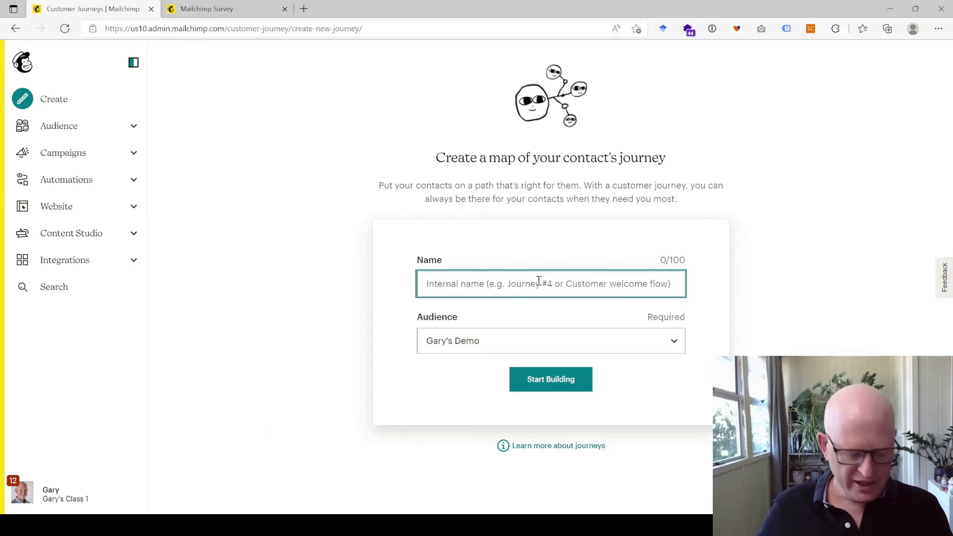
{"action": "type", "text": "Coffee"}
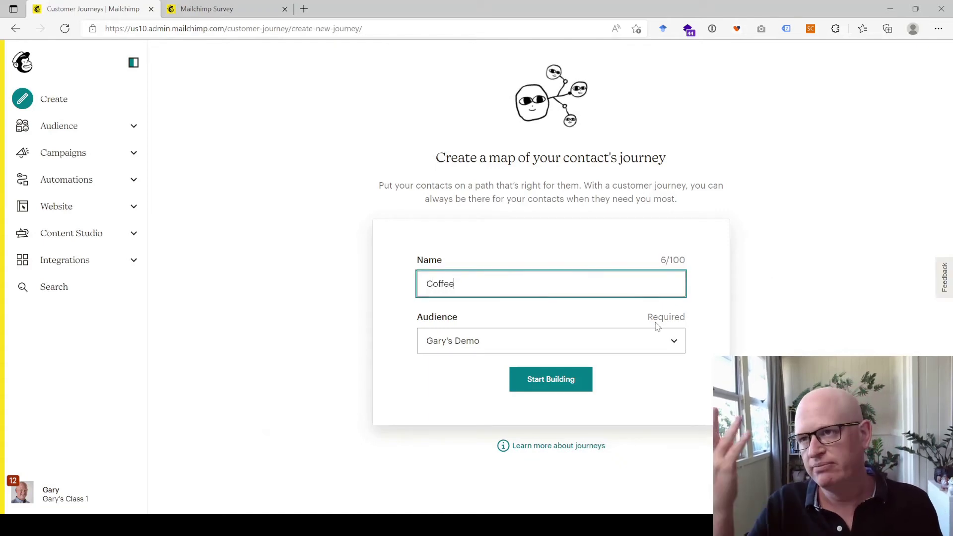
{"action": "left_click", "coordinate": [549, 342]}
{"action": "left_click", "coordinate": [530, 340]}
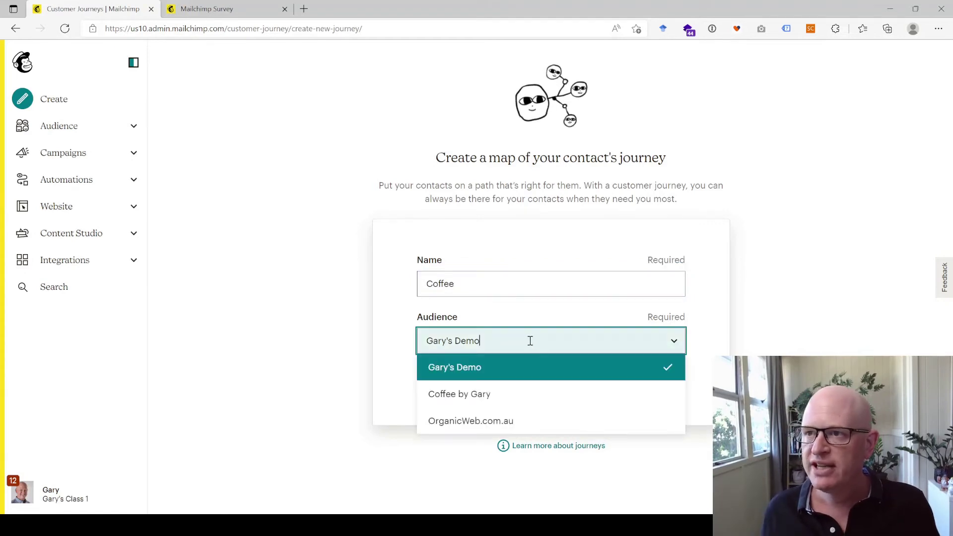
{"action": "left_click", "coordinate": [466, 421]}
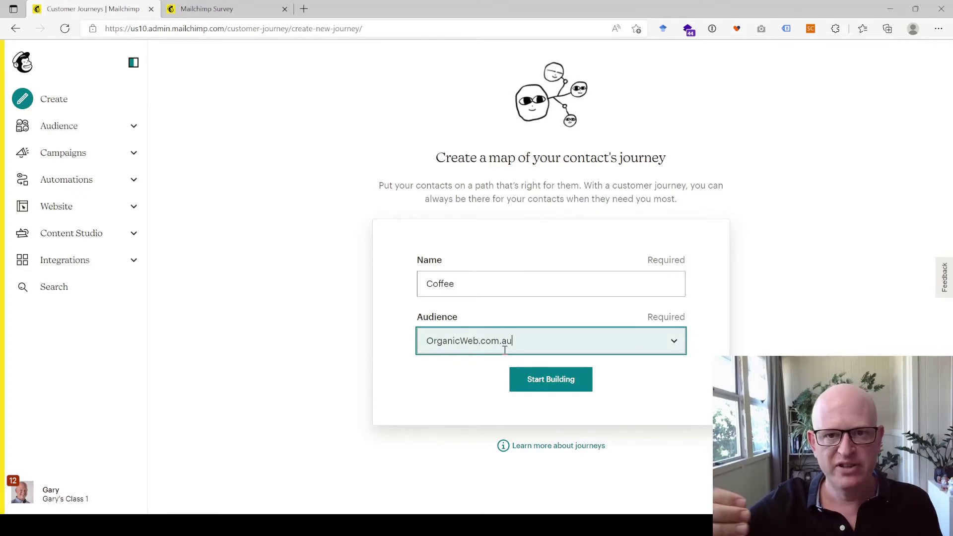
{"action": "left_click", "coordinate": [549, 388]}
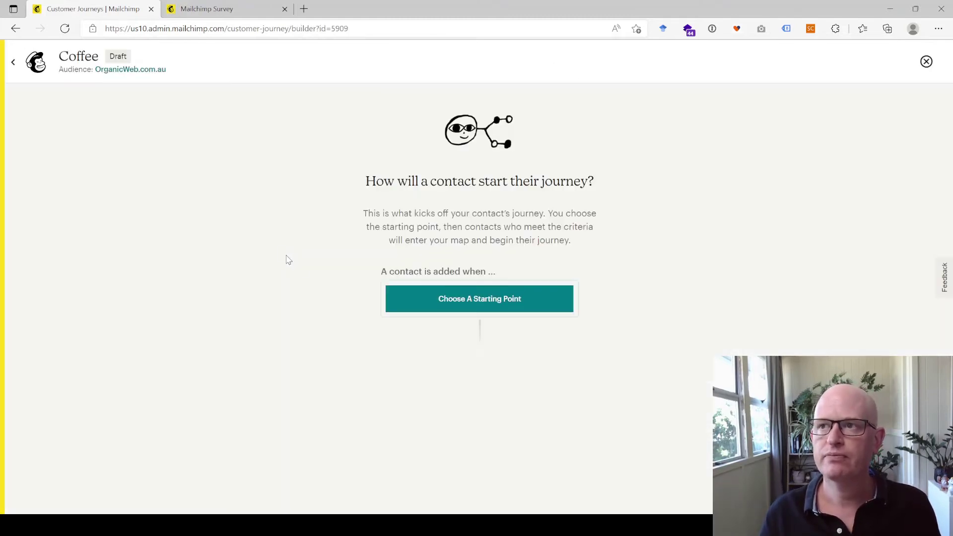
- Choose "Tag added" as the Coffee journey's starting point and bring up its list of tags
{"action": "left_click", "coordinate": [512, 304]}
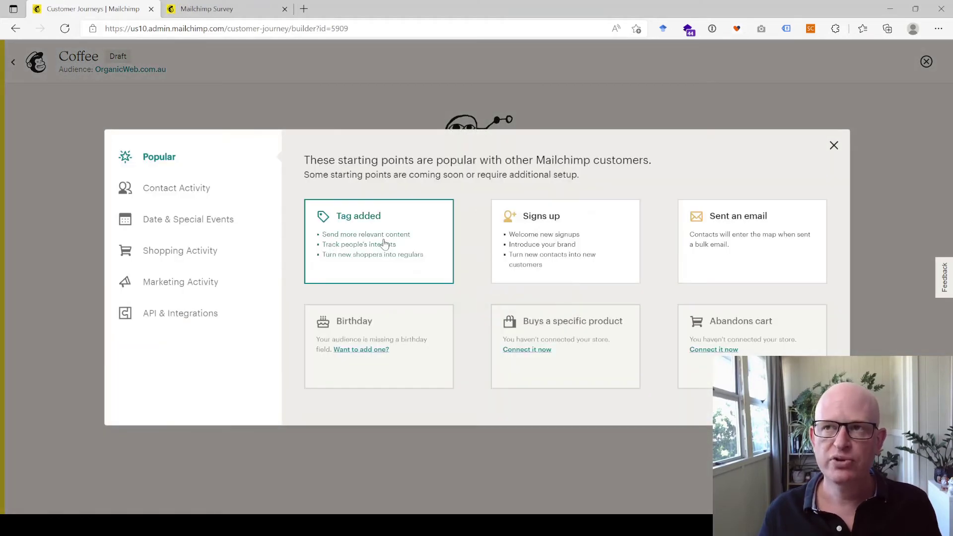
{"action": "left_click", "coordinate": [385, 242]}
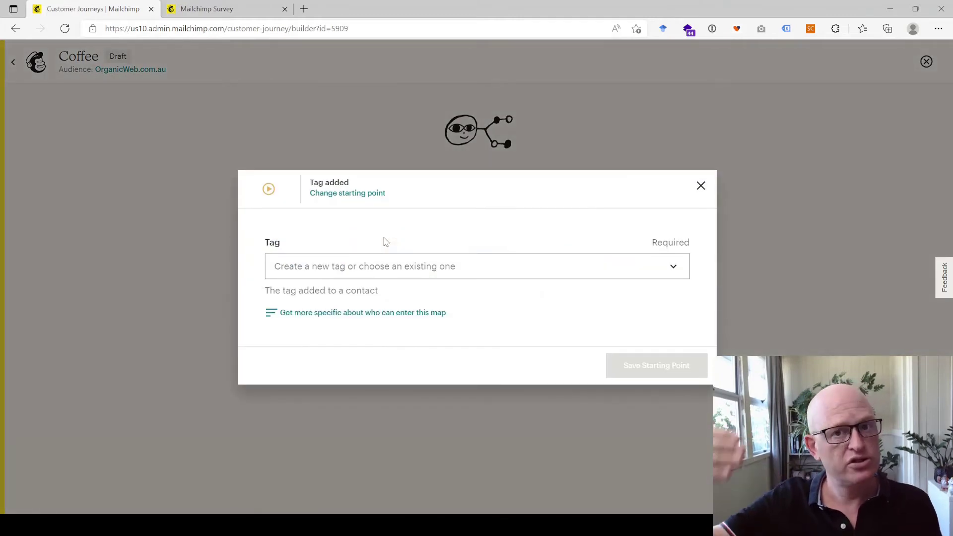
{"action": "left_click", "coordinate": [393, 272]}
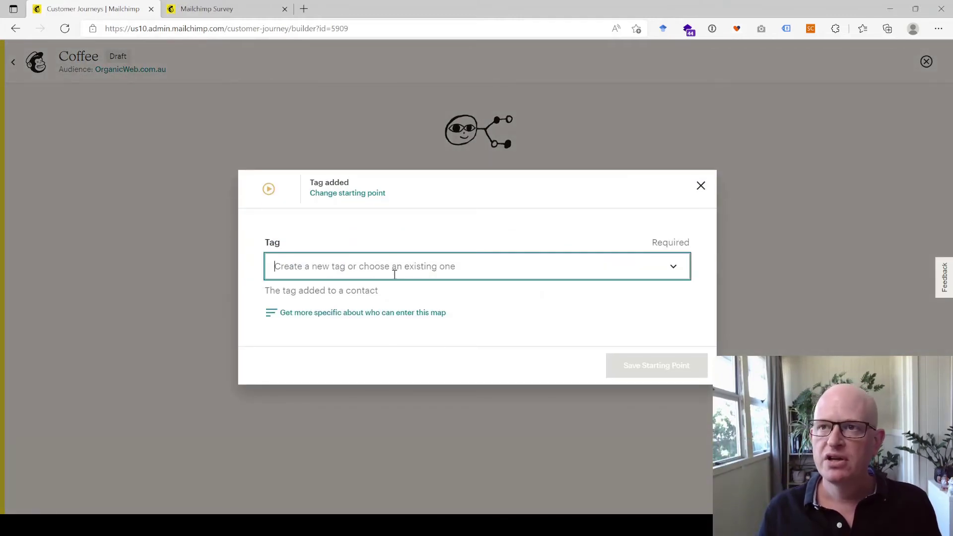
{"action": "left_click", "coordinate": [313, 298]}
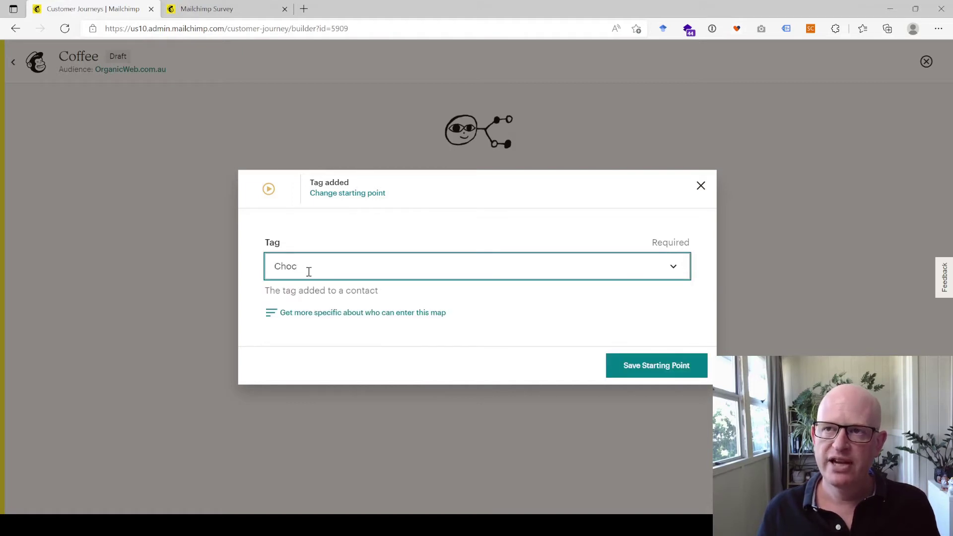
{"action": "left_click", "coordinate": [317, 268]}
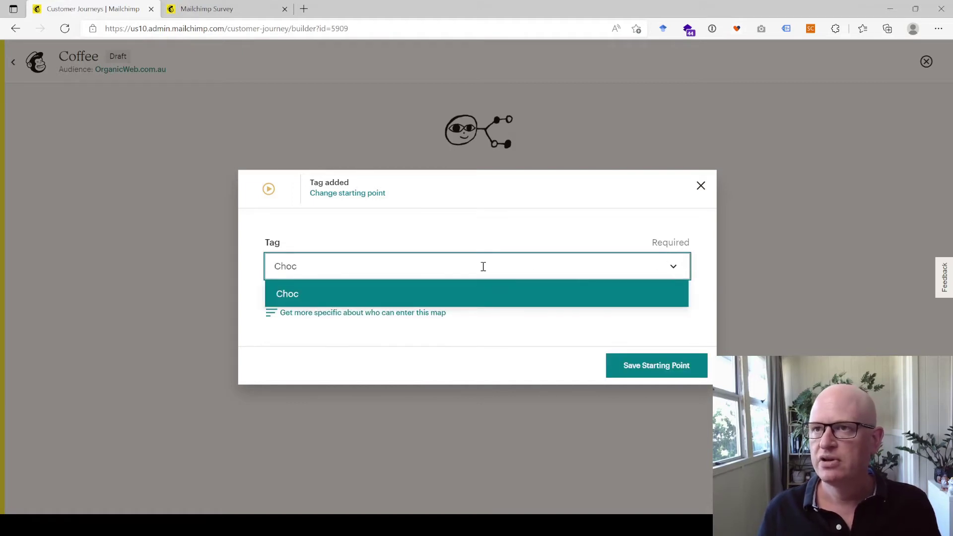
{"action": "key", "text": "BackSpace"}
{"action": "key", "text": "BackSpace"}
{"action": "key", "text": "BackSpace"}
{"action": "key", "text": "BackSpace"}
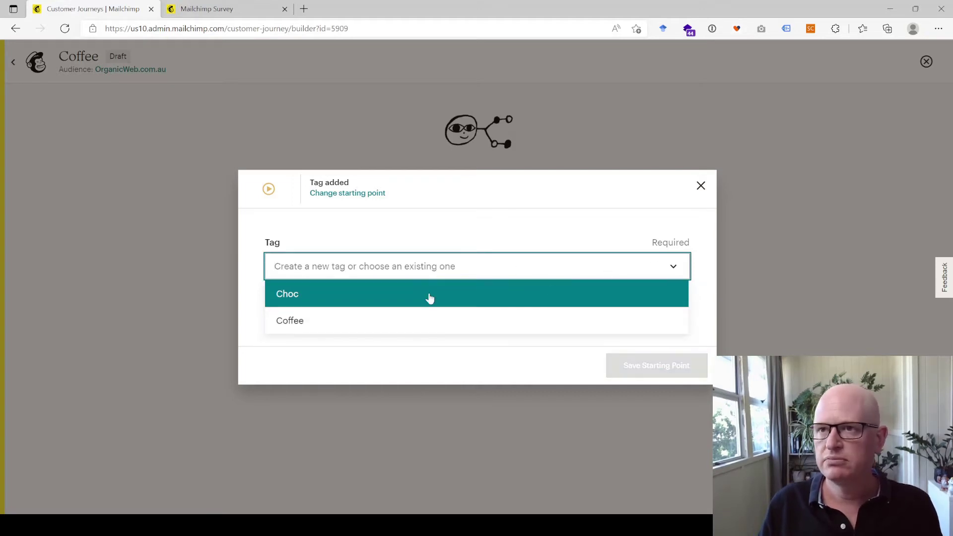
- Set the starting point's tag to Coffee and save the starting point
{"action": "left_click", "coordinate": [343, 321]}
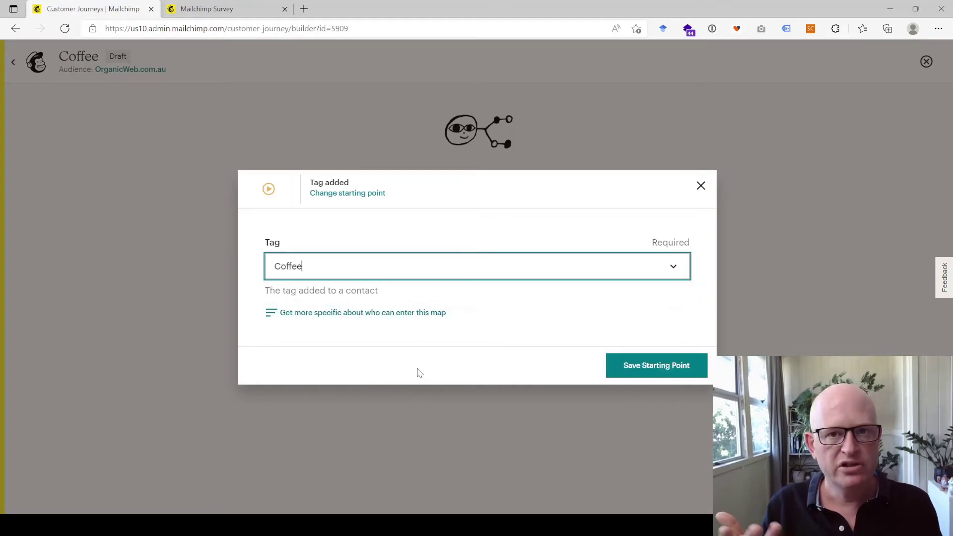
{"action": "left_click", "coordinate": [644, 367]}
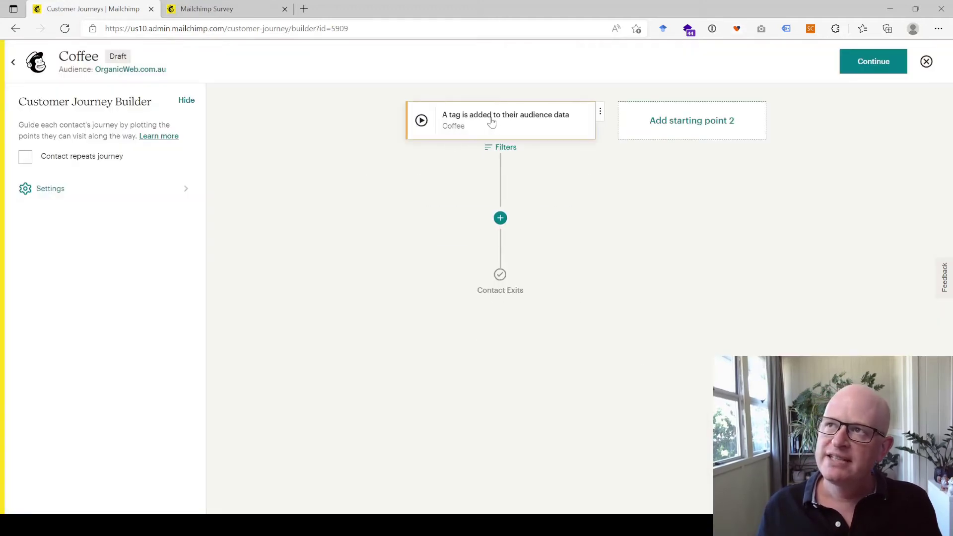
- Add a Send email action below the Coffee tag starting point and design its email from a saved template
{"action": "left_click", "coordinate": [503, 227]}
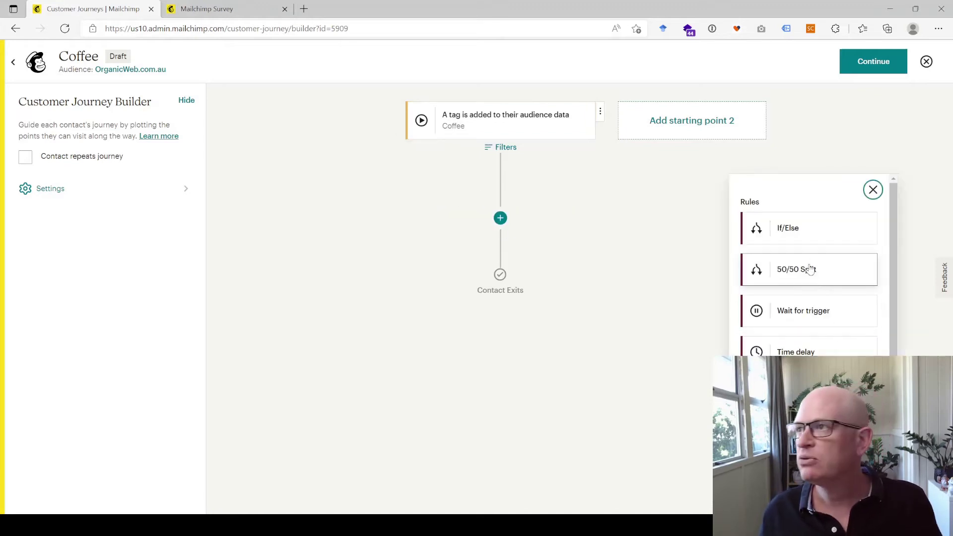
{"action": "key", "text": "ctrl+a"}
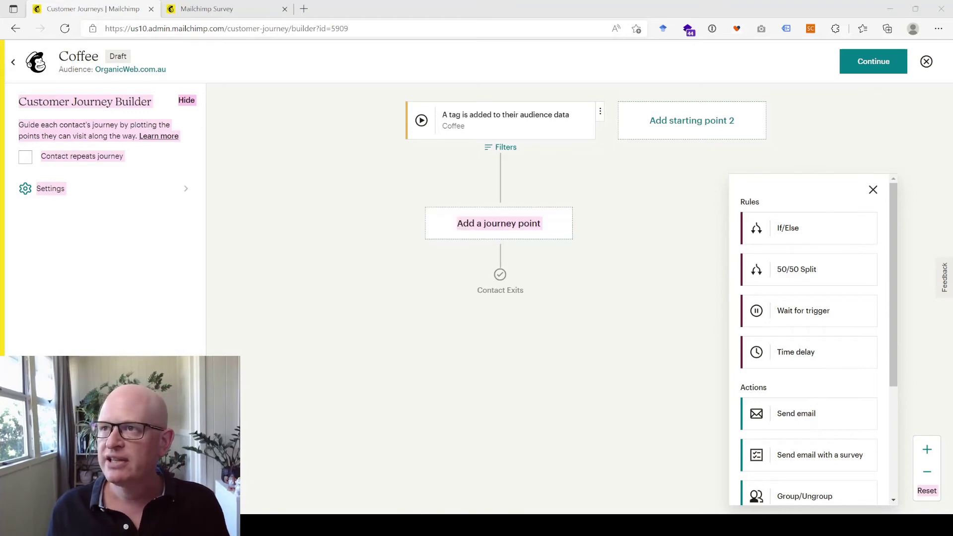
{"action": "left_click", "coordinate": [824, 420]}
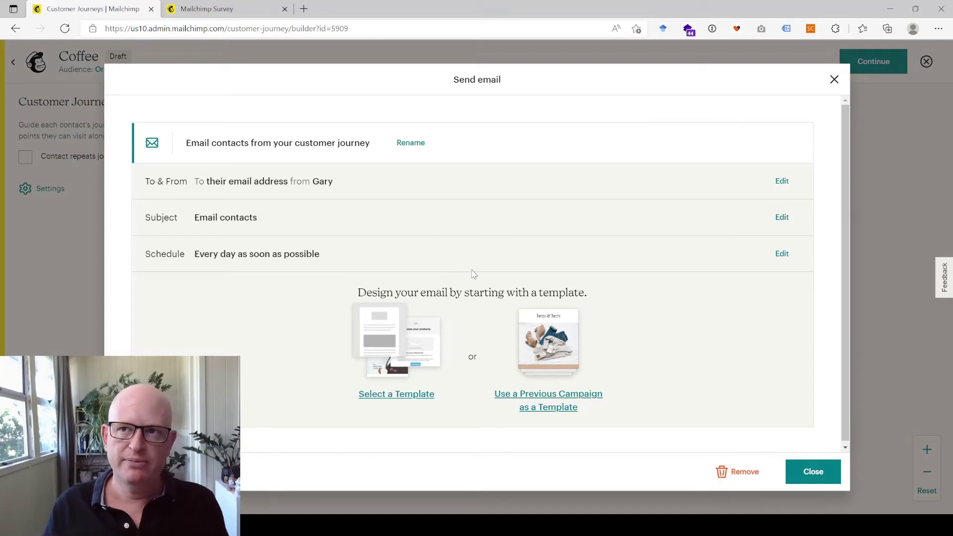
{"action": "left_click", "coordinate": [415, 394]}
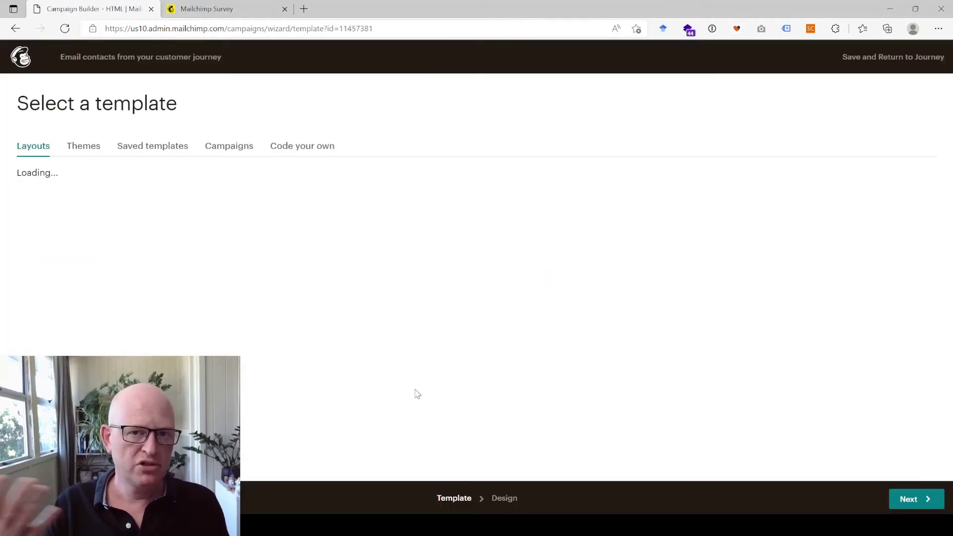
{"action": "left_click", "coordinate": [156, 149]}
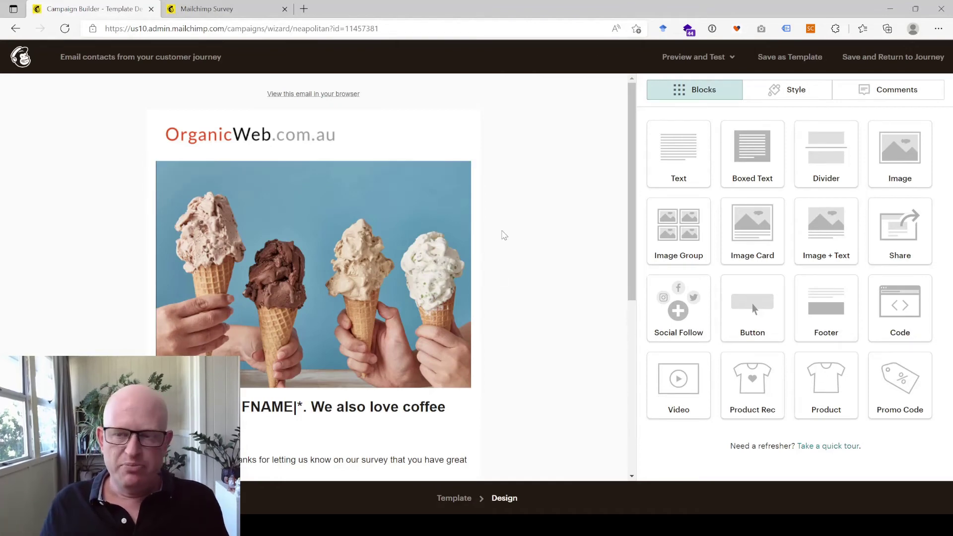
- Edit the email's heading text block so that "Ice-cream" reads "ice-cream"
{"action": "scroll", "coordinate": [526, 240], "scroll_direction": "down", "scroll_amount": 1}
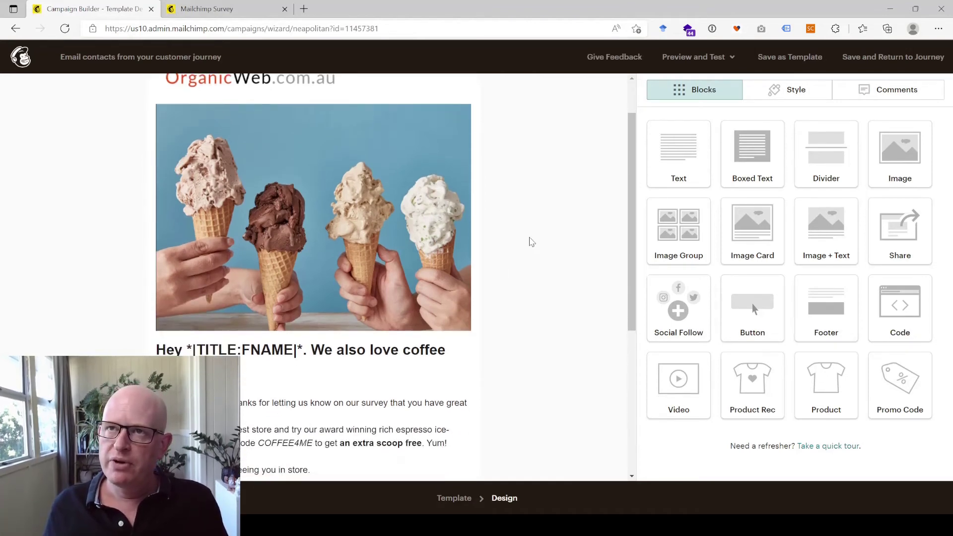
{"action": "scroll", "coordinate": [517, 246], "scroll_direction": "down", "scroll_amount": 3}
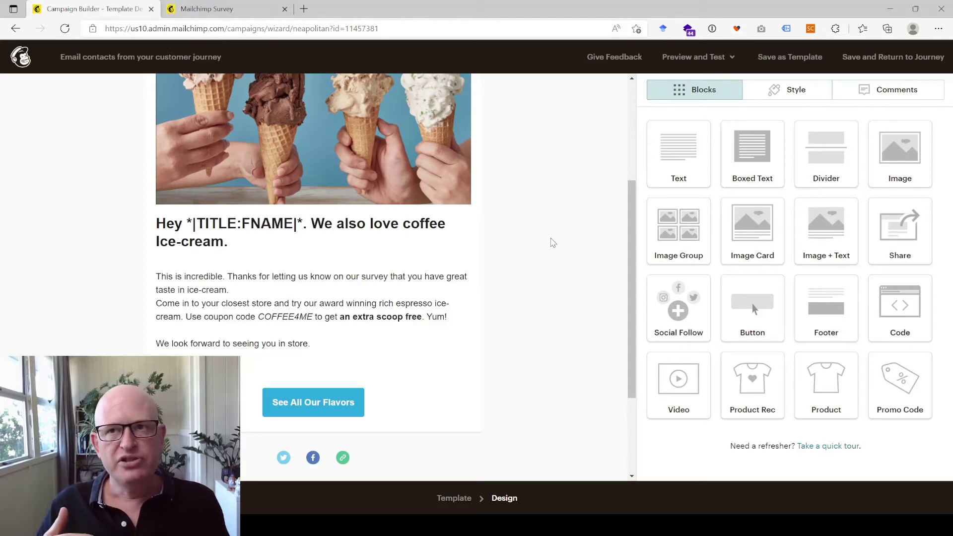
{"action": "mouse_move", "coordinate": [283, 249]}
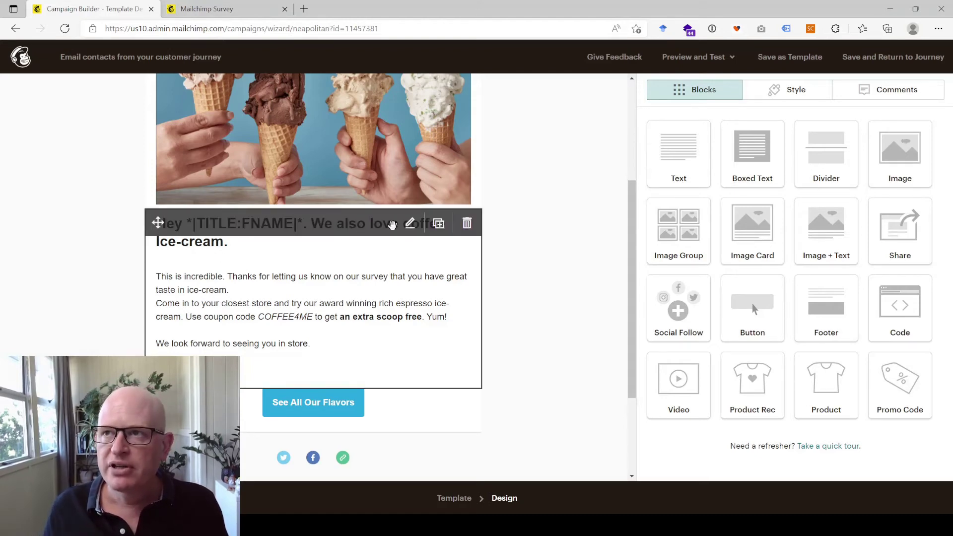
{"action": "left_click", "coordinate": [411, 223]}
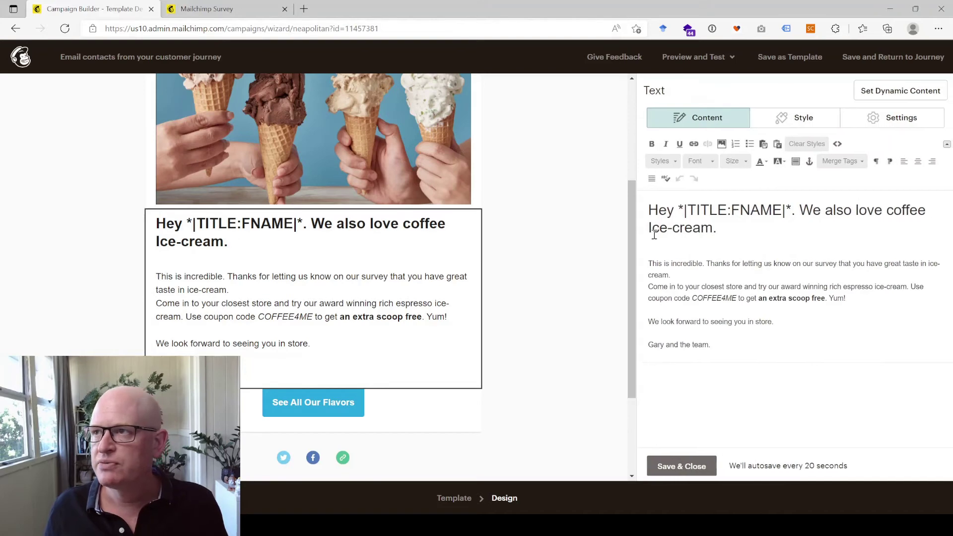
{"action": "key", "text": "BackSpace"}
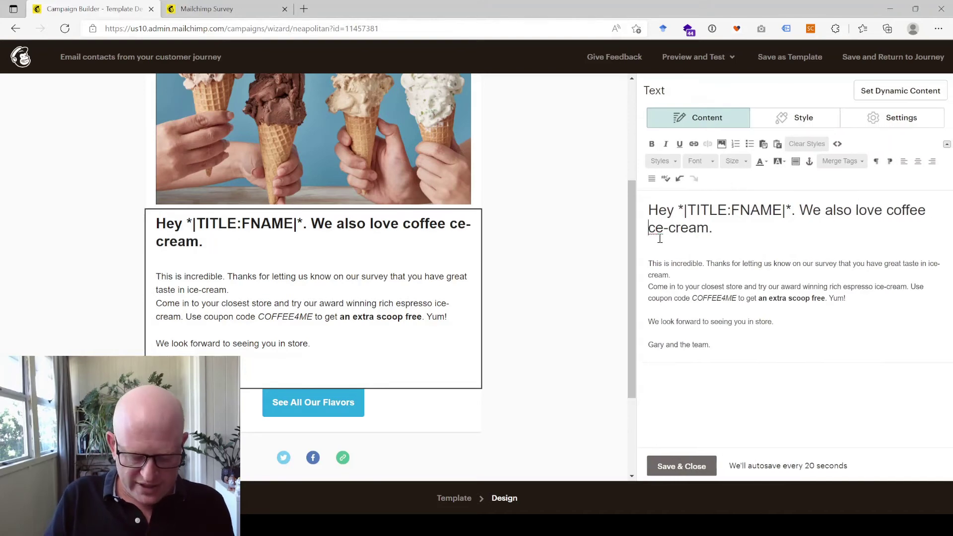
{"action": "type", "text": "i"}
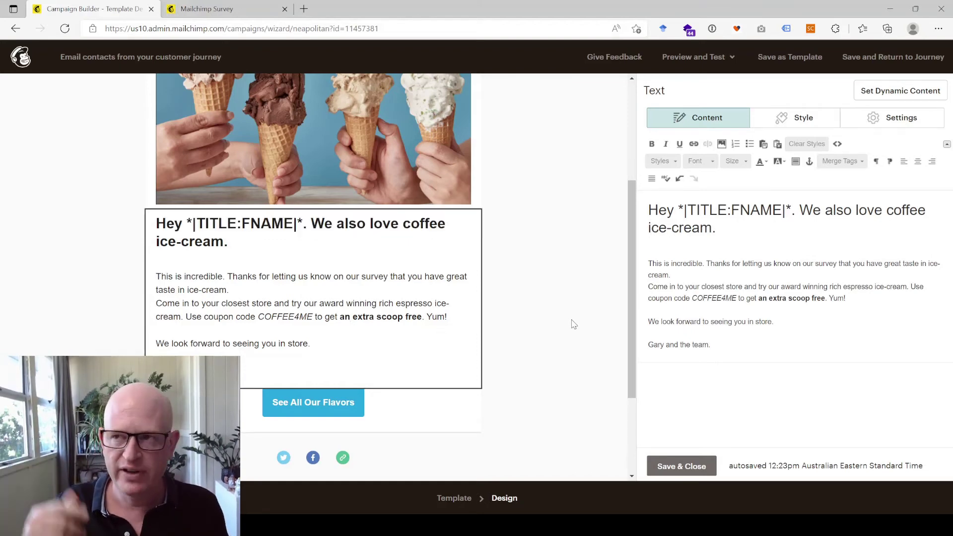
- Review the email layout and examine the TITLE: prefix of the first-name merge tag in the heading
{"action": "scroll", "coordinate": [574, 324], "scroll_direction": "down", "scroll_amount": 3}
{"action": "scroll", "coordinate": [574, 328], "scroll_direction": "up", "scroll_amount": 5}
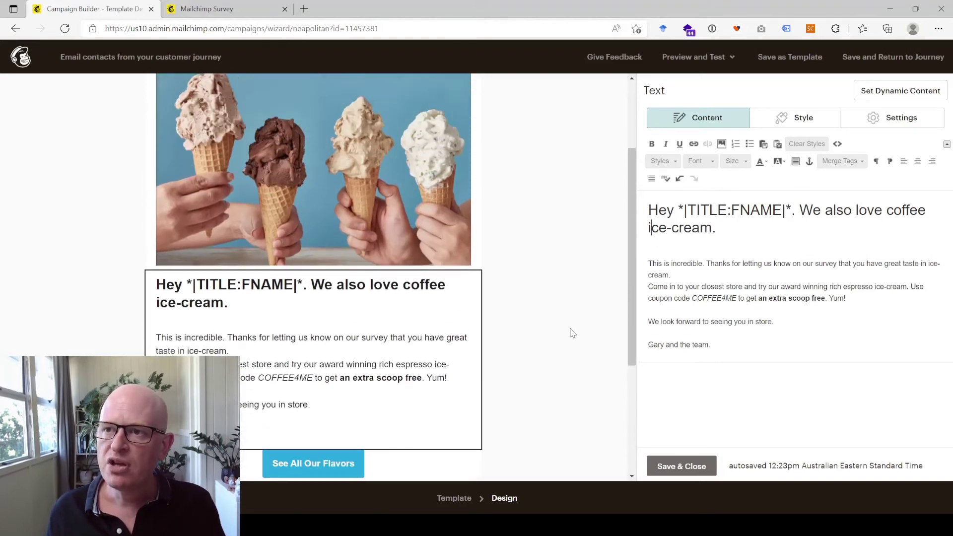
{"action": "scroll", "coordinate": [570, 315], "scroll_direction": "up", "scroll_amount": 1}
{"action": "scroll", "coordinate": [546, 328], "scroll_direction": "down", "scroll_amount": 1}
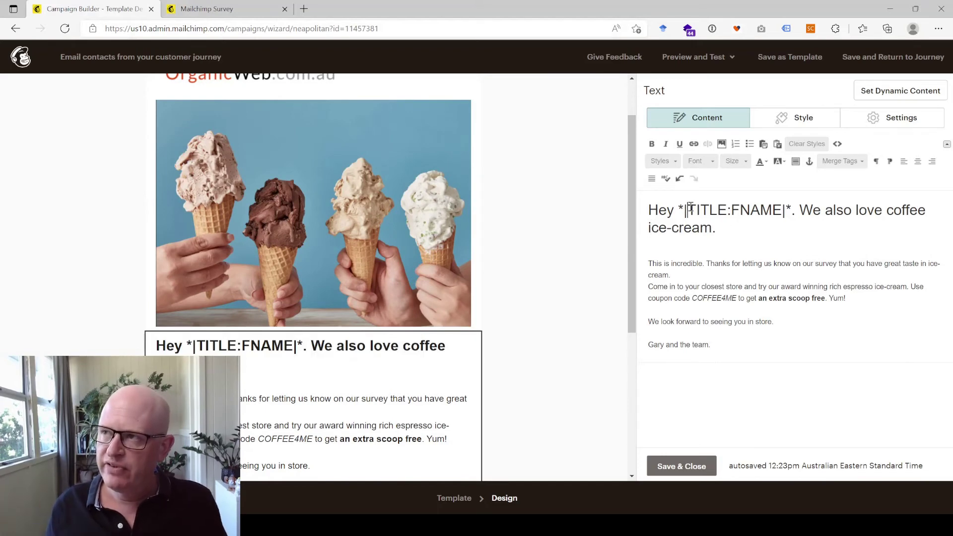
{"action": "left_click_drag", "start_coordinate": [689, 206], "coordinate": [729, 210]}
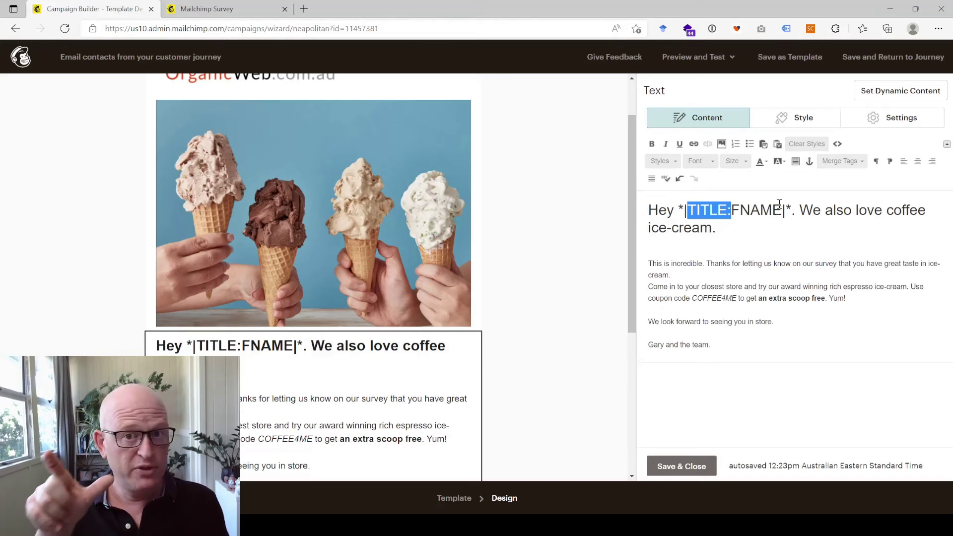
{"action": "left_click", "coordinate": [710, 214]}
{"action": "left_click_drag", "start_coordinate": [691, 209], "coordinate": [736, 209]}
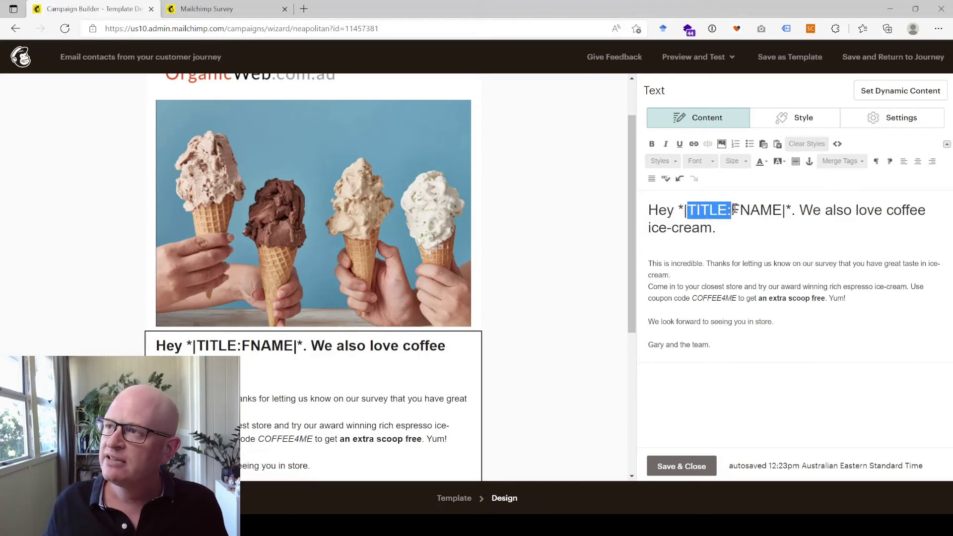
{"action": "left_click", "coordinate": [734, 228]}
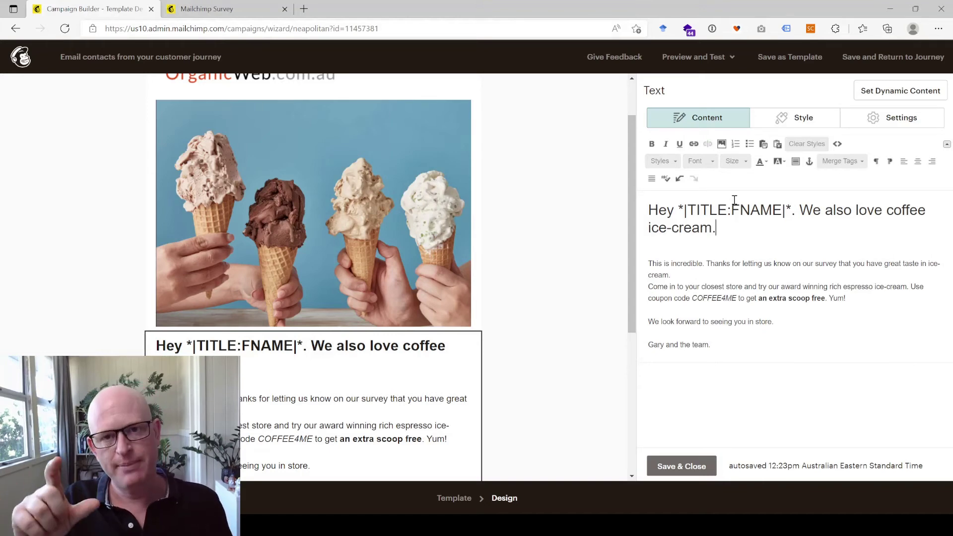
- Save the email design back to the Coffee journey and turn the journey on without choosing a purpose
{"action": "left_click", "coordinate": [681, 464]}
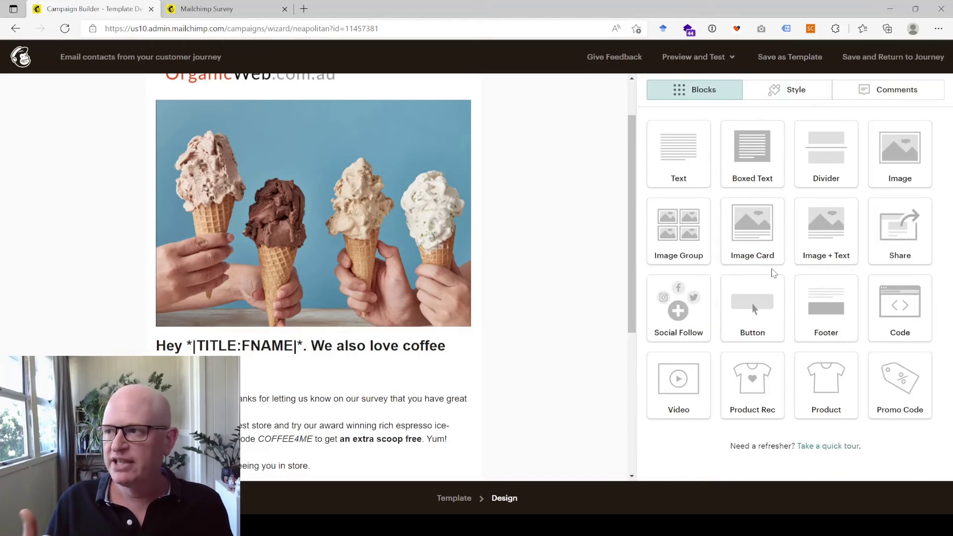
{"action": "left_click", "coordinate": [872, 60]}
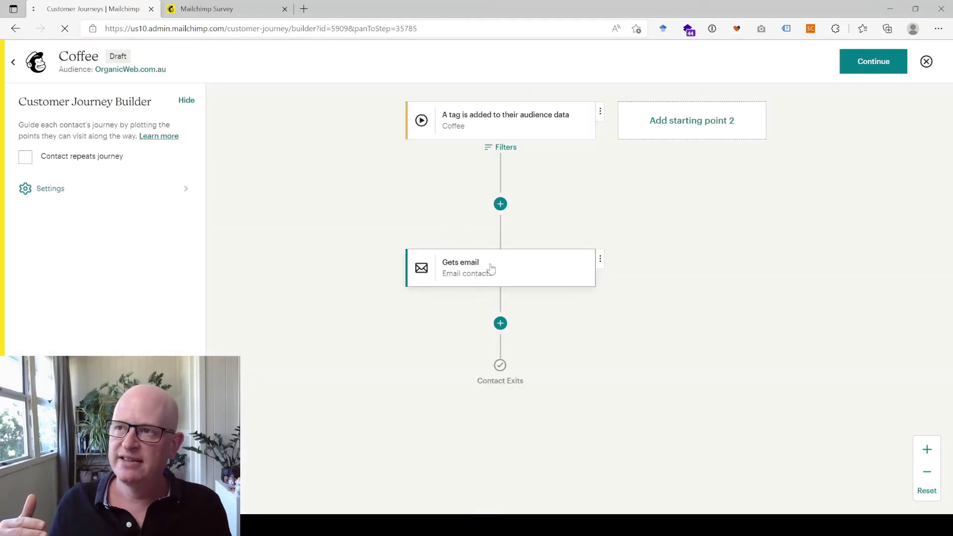
{"action": "left_click", "coordinate": [883, 58]}
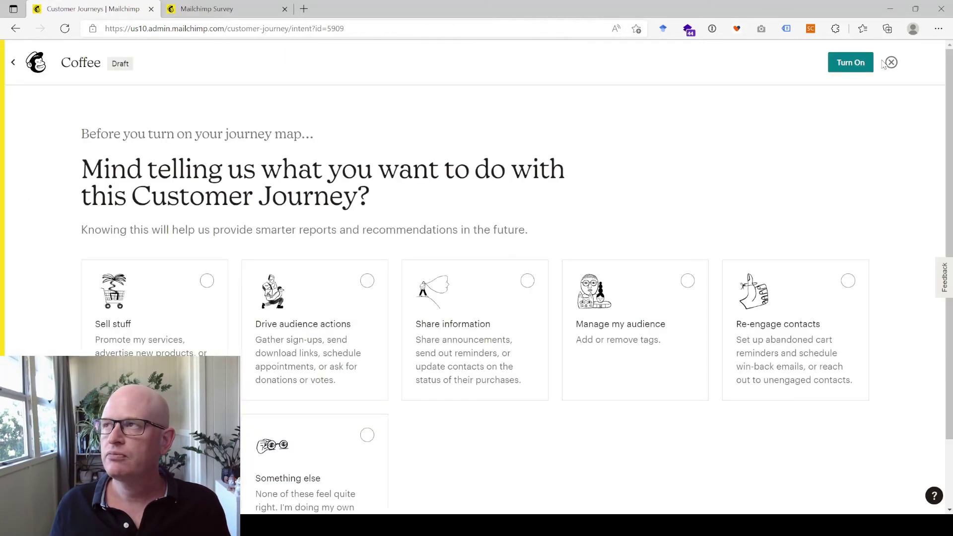
{"action": "left_click", "coordinate": [841, 66]}
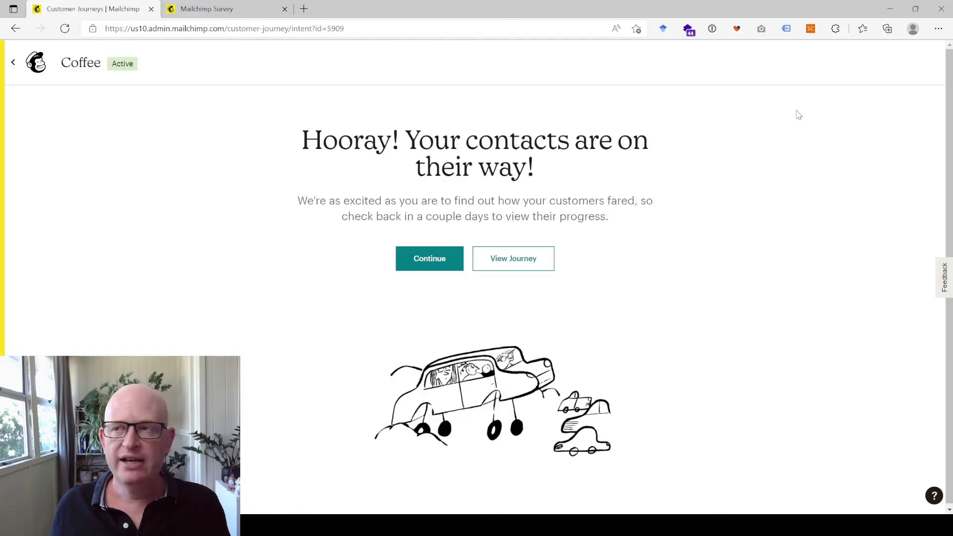
{"action": "left_click", "coordinate": [447, 263]}
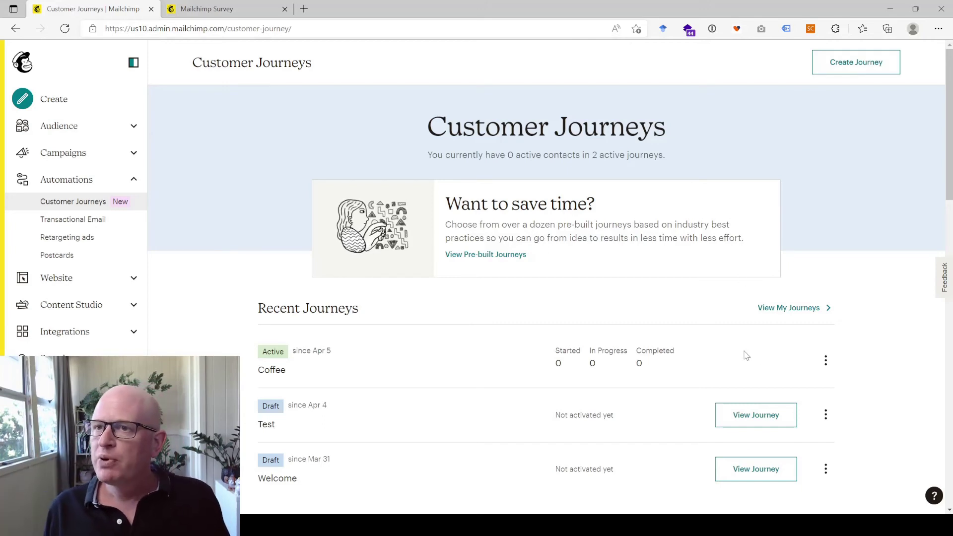
- Replicate the Coffee journey under the name "Choc" for the OrganicWeb.com.au audience
{"action": "left_click", "coordinate": [825, 360]}
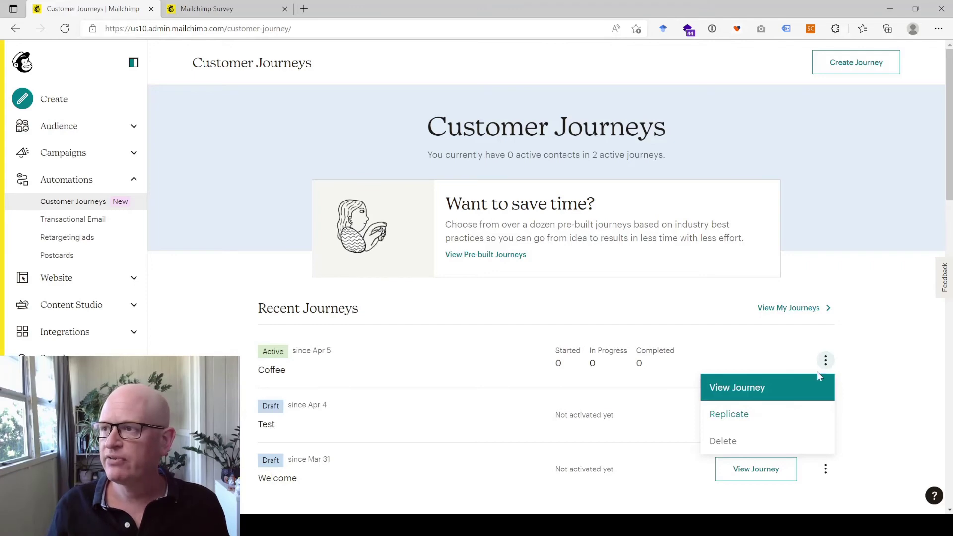
{"action": "left_click", "coordinate": [758, 419]}
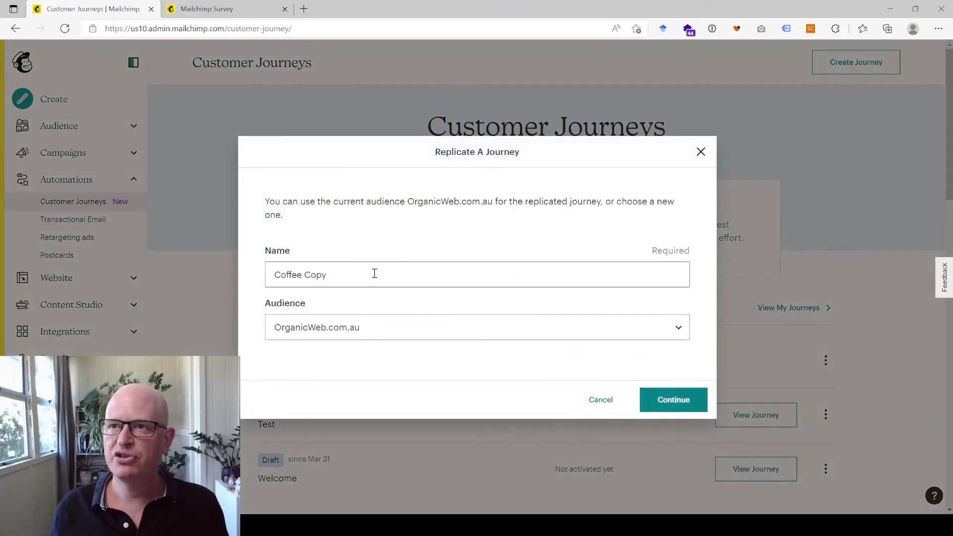
{"action": "triple_click", "coordinate": [336, 274]}
{"action": "type", "text": "Choc"}
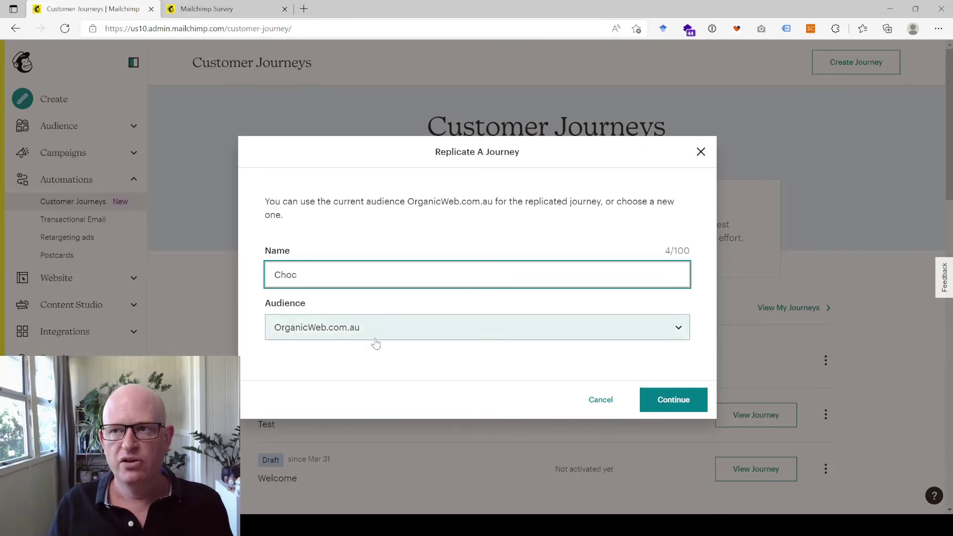
{"action": "left_click", "coordinate": [691, 408]}
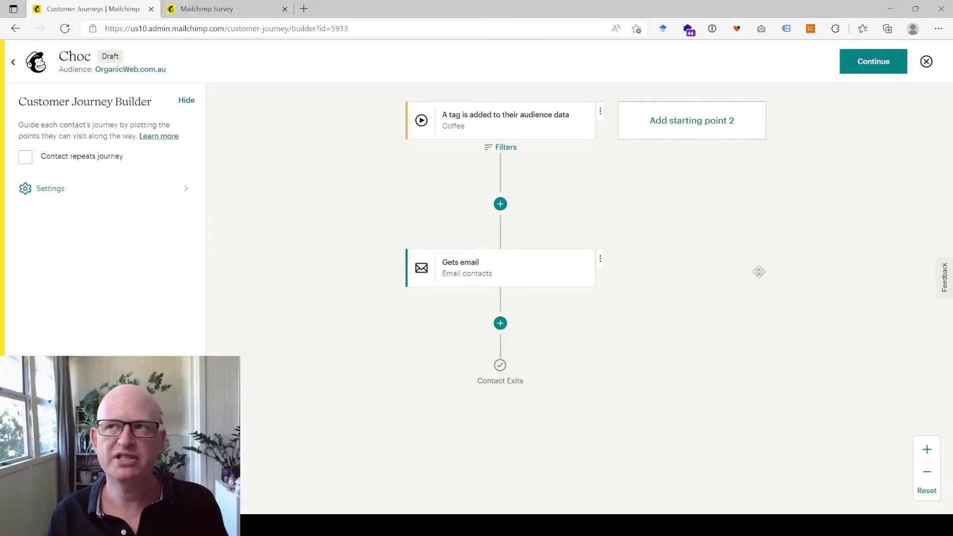
- Change the Choc journey's starting-point tag to "Choc" and save the starting point
{"action": "left_click", "coordinate": [501, 125]}
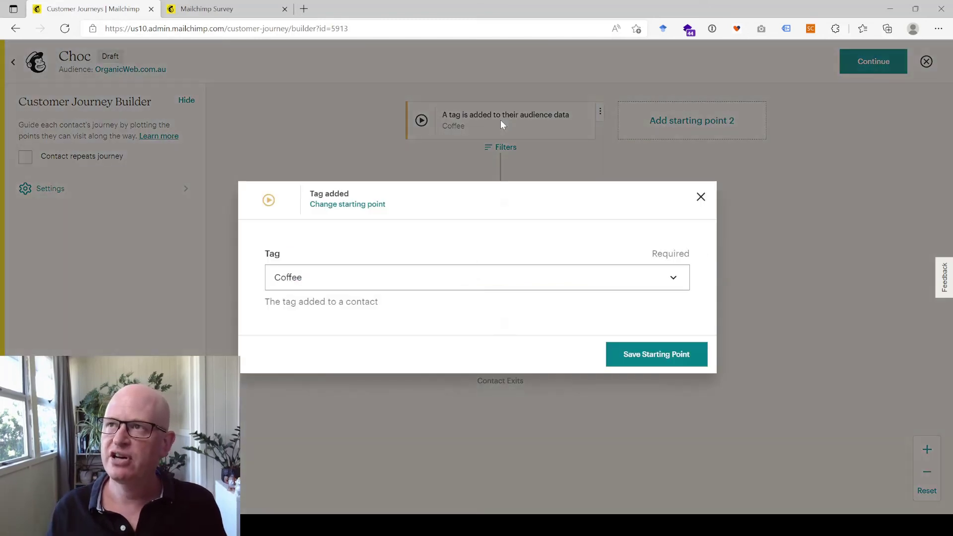
{"action": "left_click", "coordinate": [361, 275]}
{"action": "left_click_drag", "start_coordinate": [303, 267], "coordinate": [228, 264]}
{"action": "key", "text": "BackSpace"}
{"action": "type", "text": "c"}
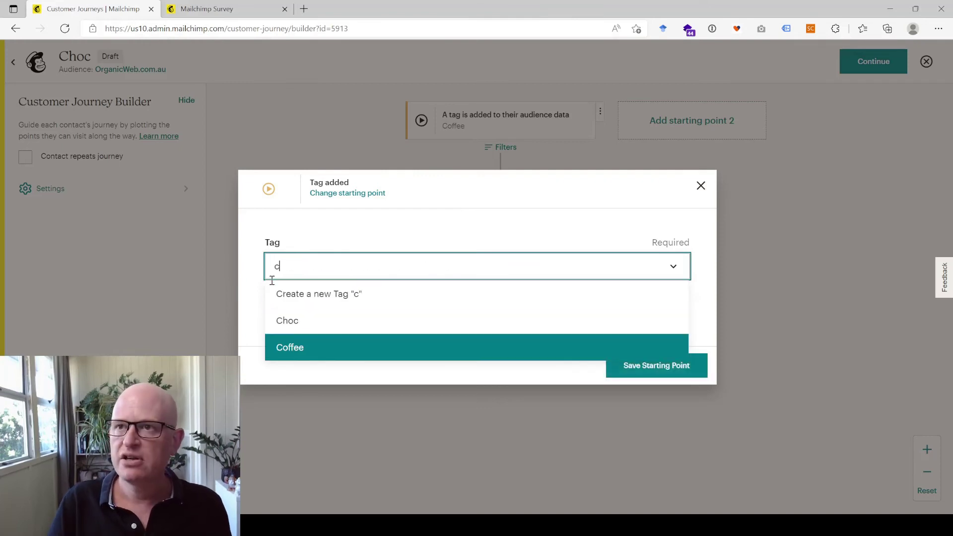
{"action": "left_click", "coordinate": [310, 328]}
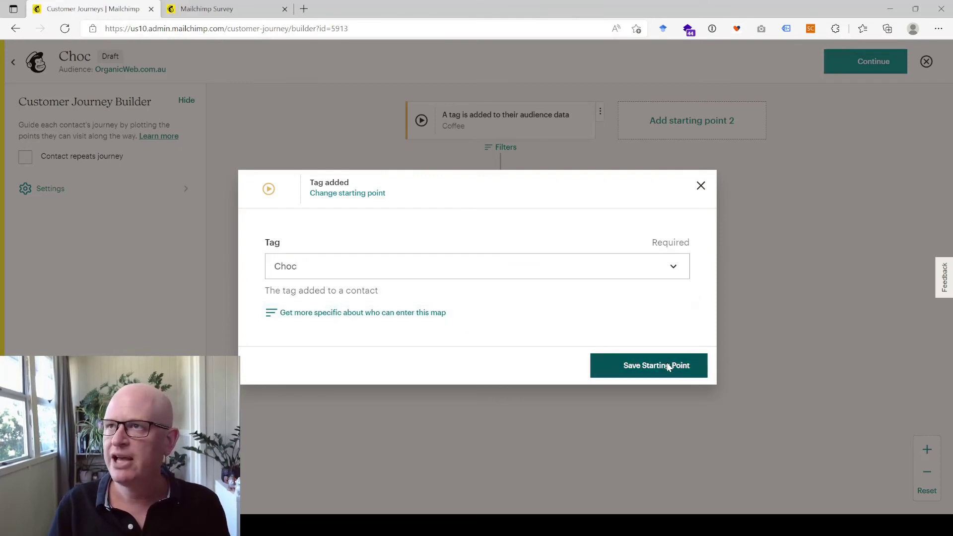
{"action": "left_click", "coordinate": [629, 366]}
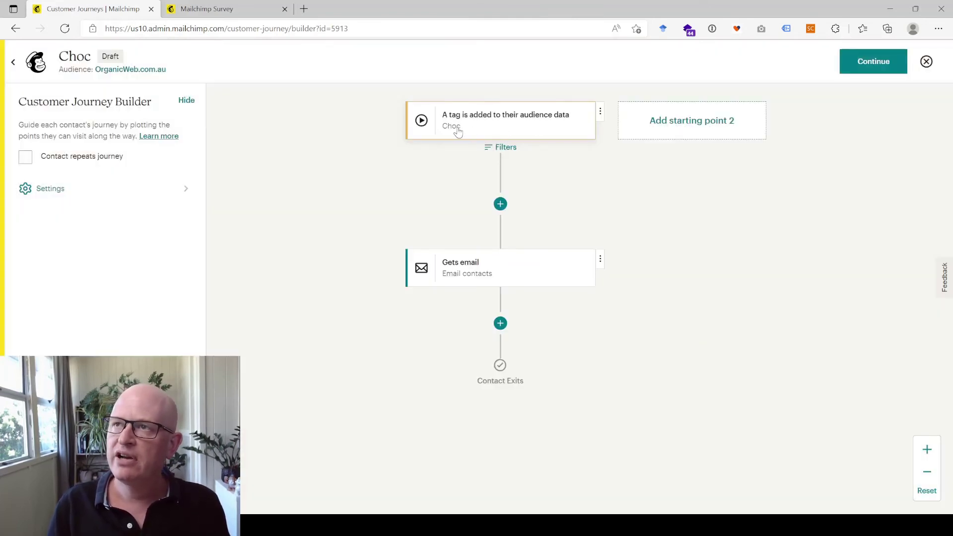
- Open the Choc journey's email design and replace "coffee" with "chocolate" in the heading below the ice-cream image
{"action": "left_click", "coordinate": [521, 273]}
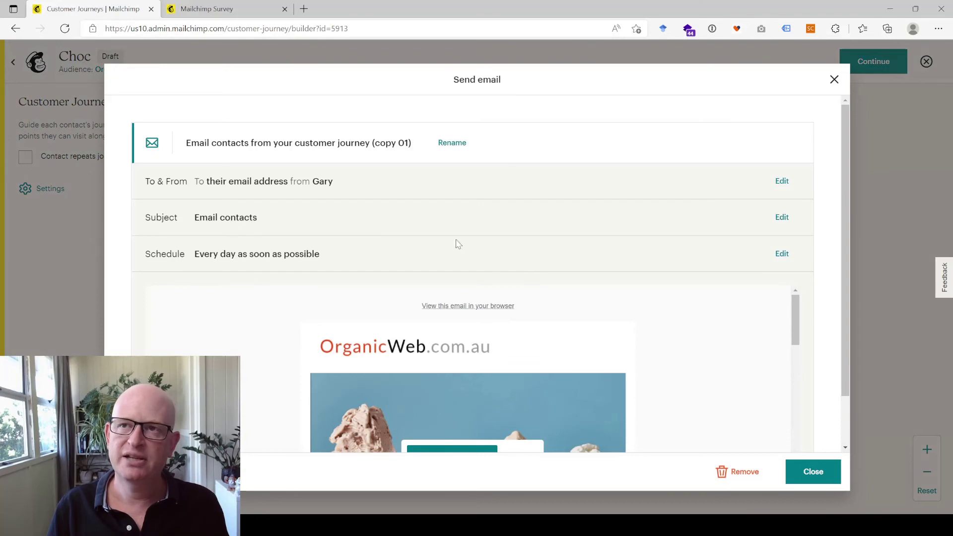
{"action": "scroll", "coordinate": [640, 338], "scroll_direction": "down", "scroll_amount": 1}
{"action": "scroll", "coordinate": [676, 357], "scroll_direction": "down", "scroll_amount": 3}
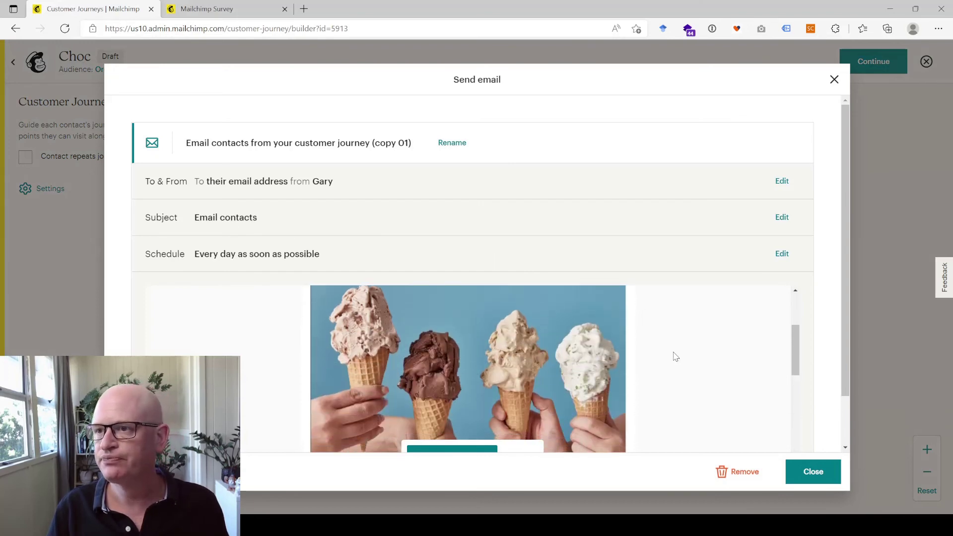
{"action": "left_click", "coordinate": [460, 453]}
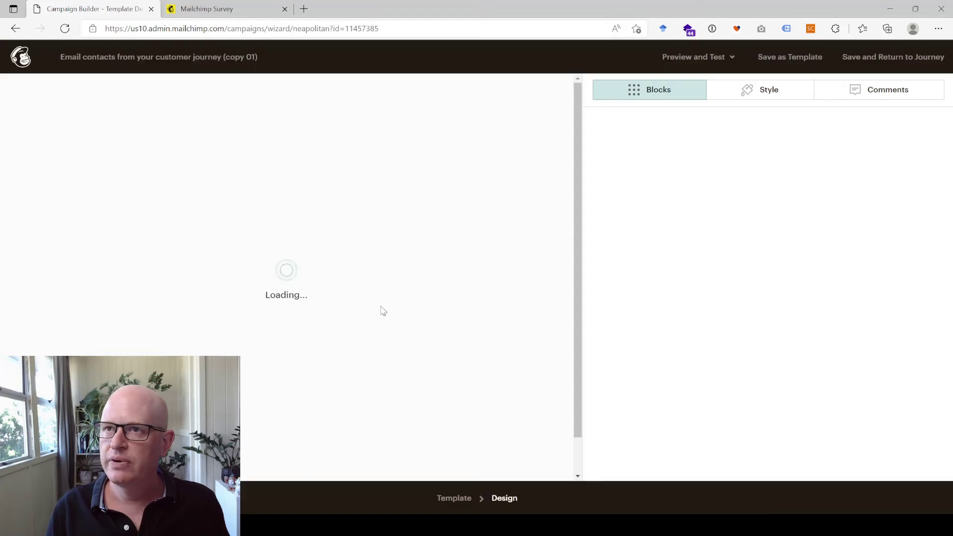
{"action": "scroll", "coordinate": [337, 312], "scroll_direction": "down", "scroll_amount": 2}
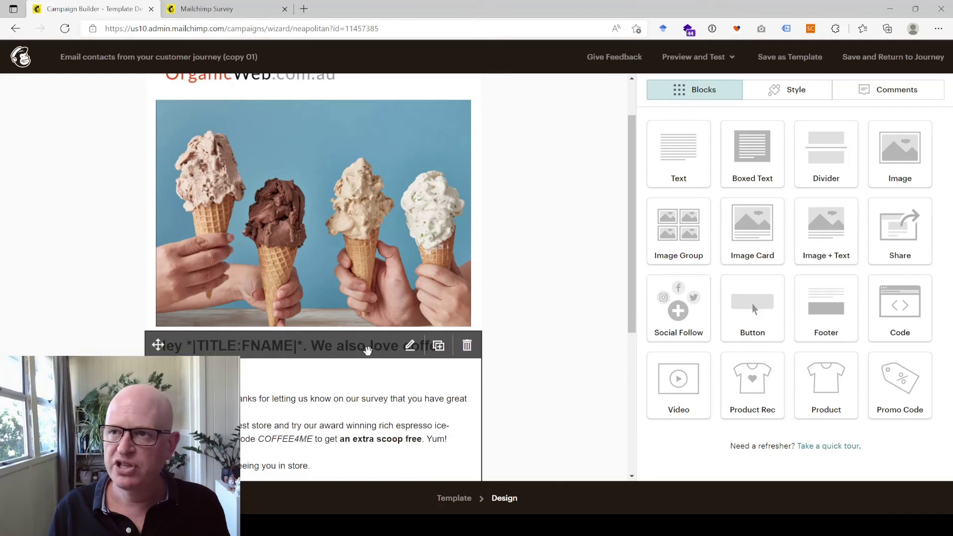
{"action": "left_click", "coordinate": [411, 346]}
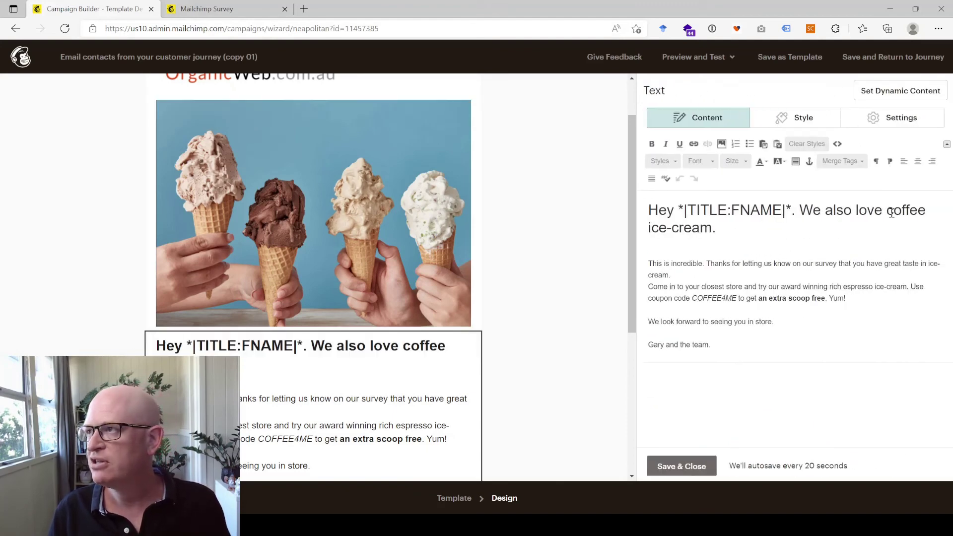
{"action": "left_click_drag", "start_coordinate": [888, 211], "coordinate": [926, 213]}
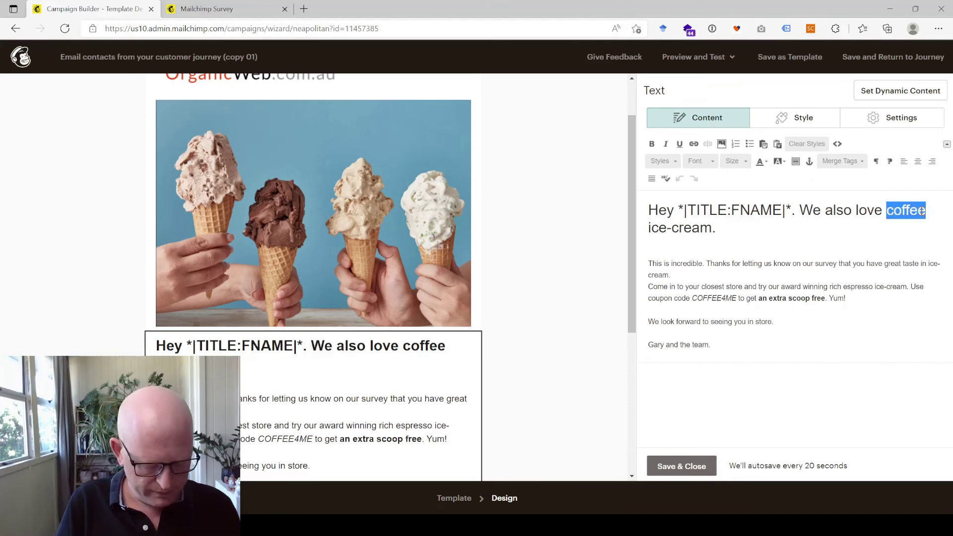
{"action": "type", "text": "chocolate"}
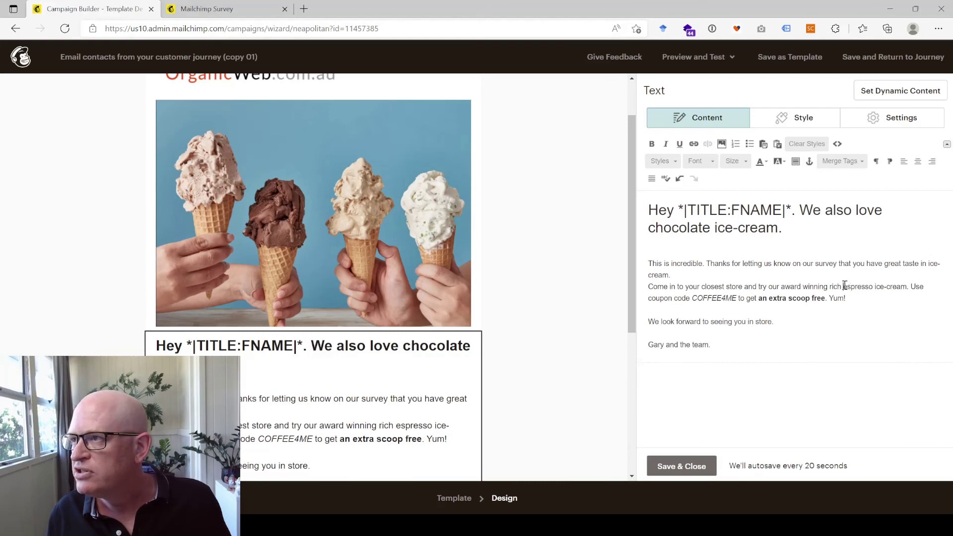
- Replace "espresso" with "chocolate" in the email's body text and save the text block
{"action": "left_click_drag", "start_coordinate": [844, 287], "coordinate": [878, 288]}
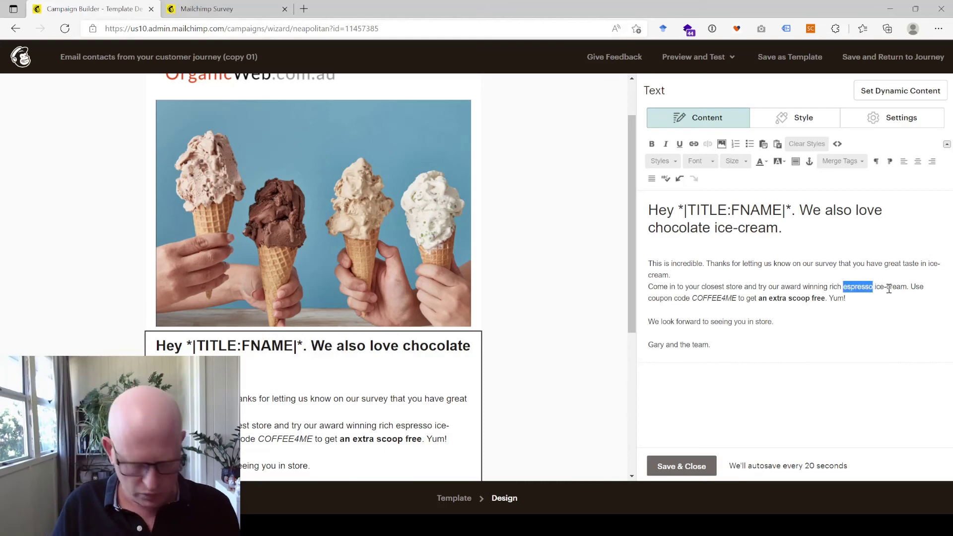
{"action": "type", "text": "choco"}
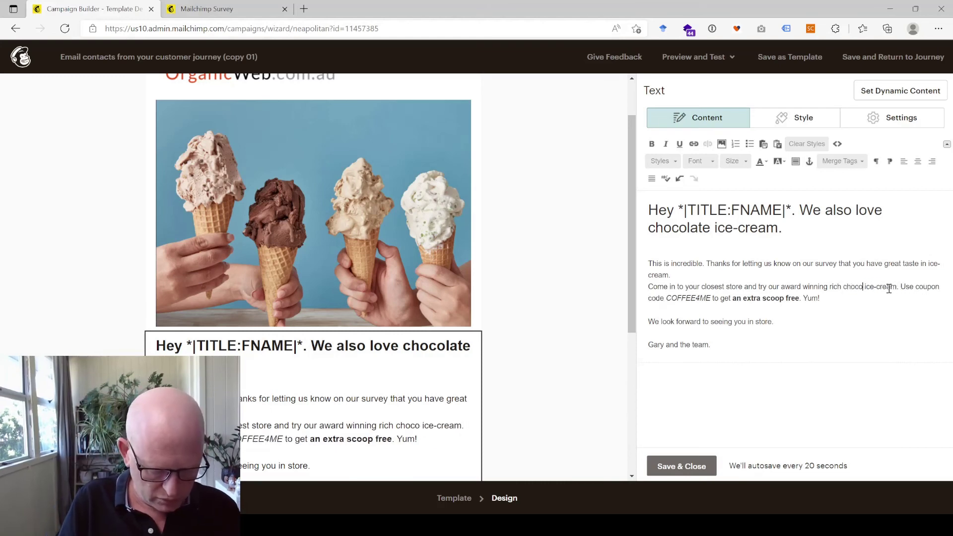
{"action": "type", "text": "late"}
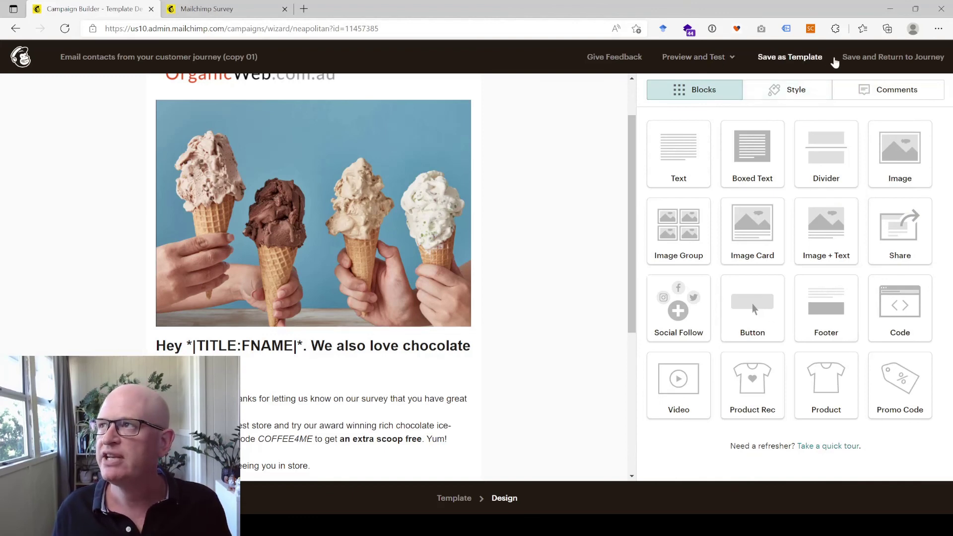
- Save the email design back to the Choc journey and turn the journey on without choosing a purpose
{"action": "left_click", "coordinate": [858, 58]}
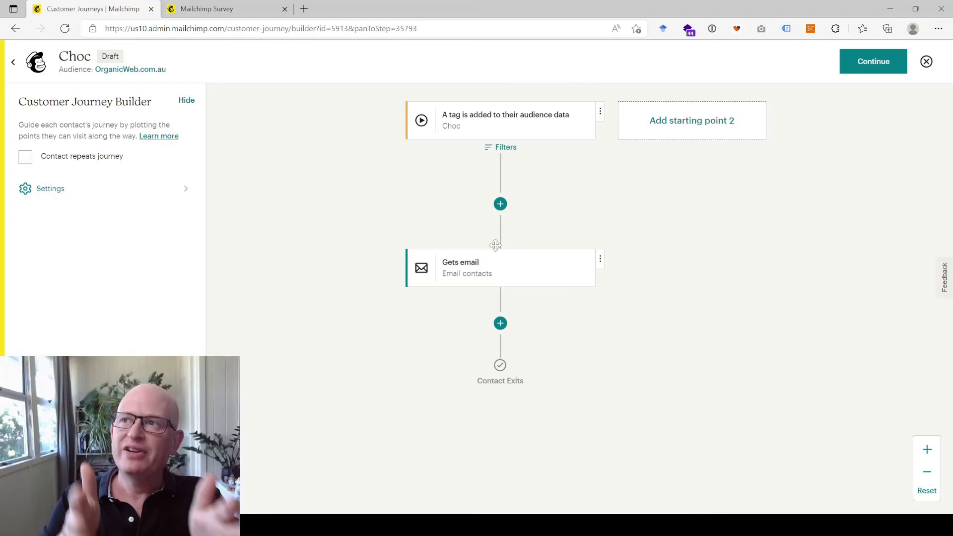
{"action": "left_click", "coordinate": [873, 60]}
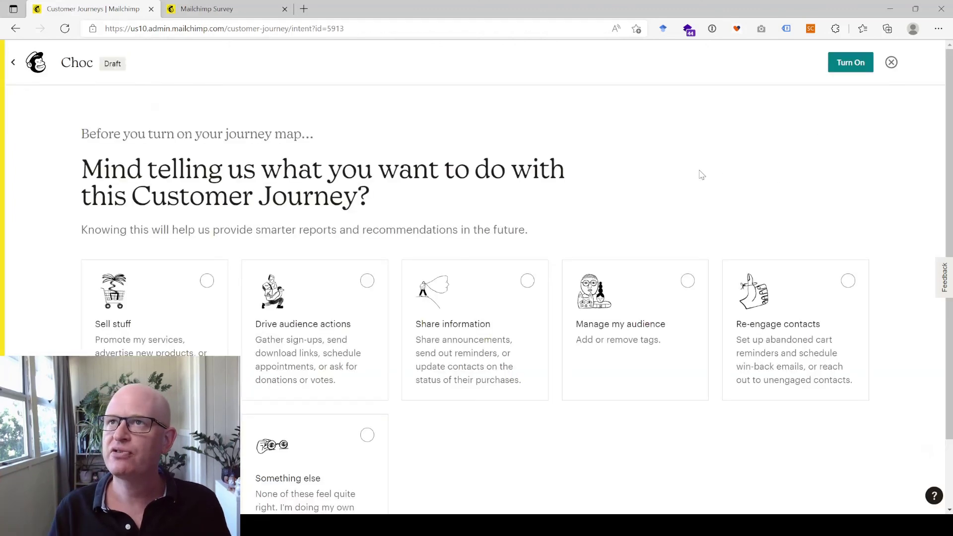
{"action": "left_click", "coordinate": [851, 62]}
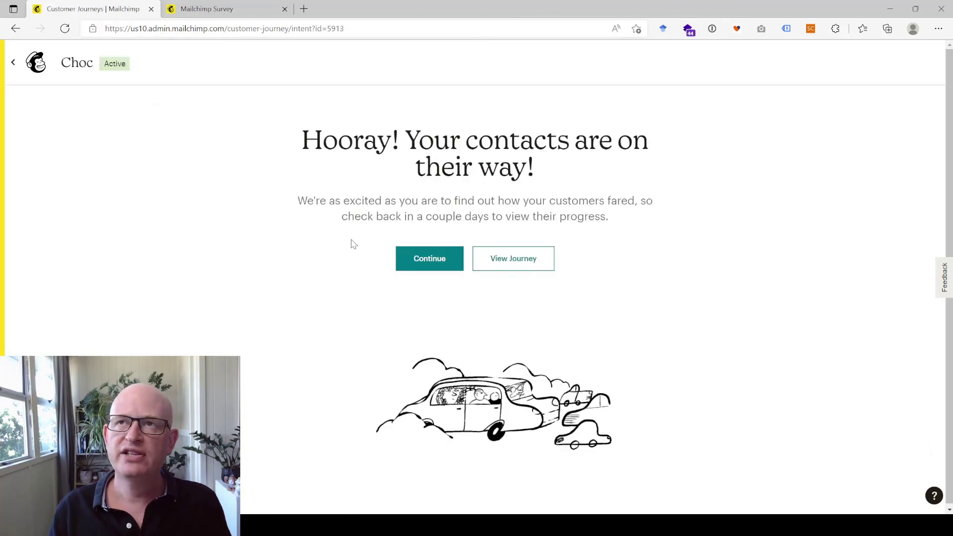
{"action": "left_click", "coordinate": [430, 259]}
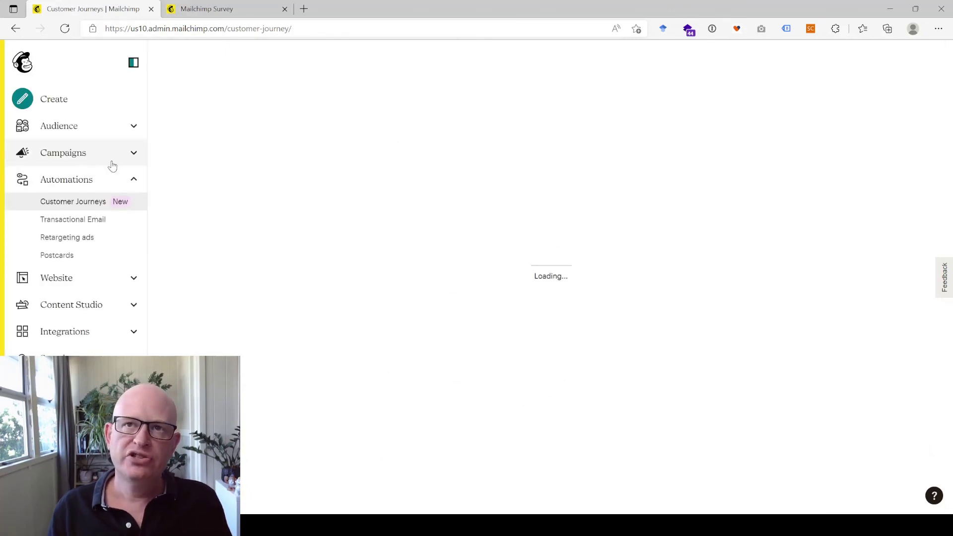
- Open the Audience section for the OrganicWeb.com.au audience
{"action": "left_click", "coordinate": [135, 126]}
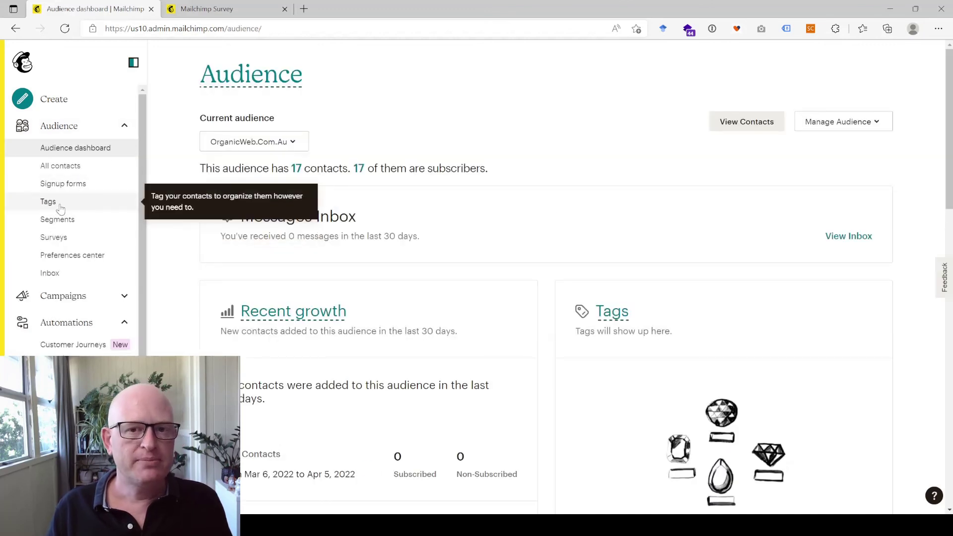